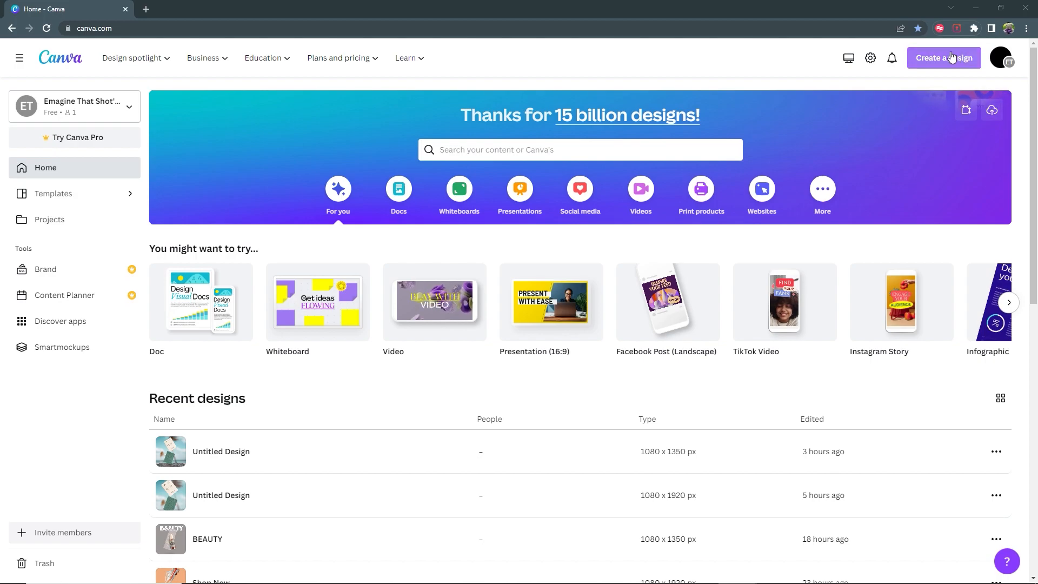
# Step: Create a new blank design with a custom size of 1080 × 1920 px
pyautogui.click(952, 57)
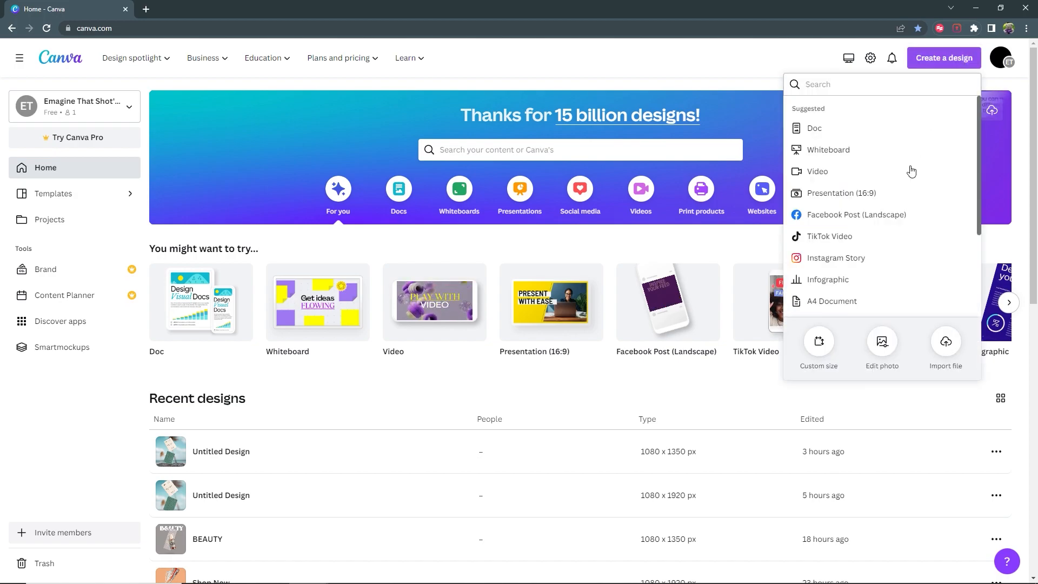
pyautogui.click(819, 342)
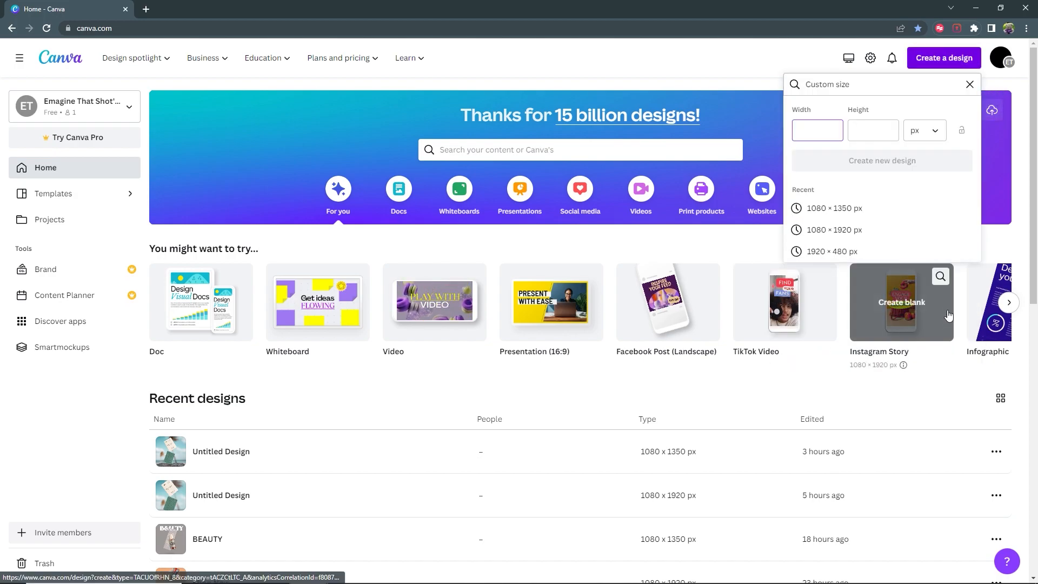
pyautogui.click(830, 238)
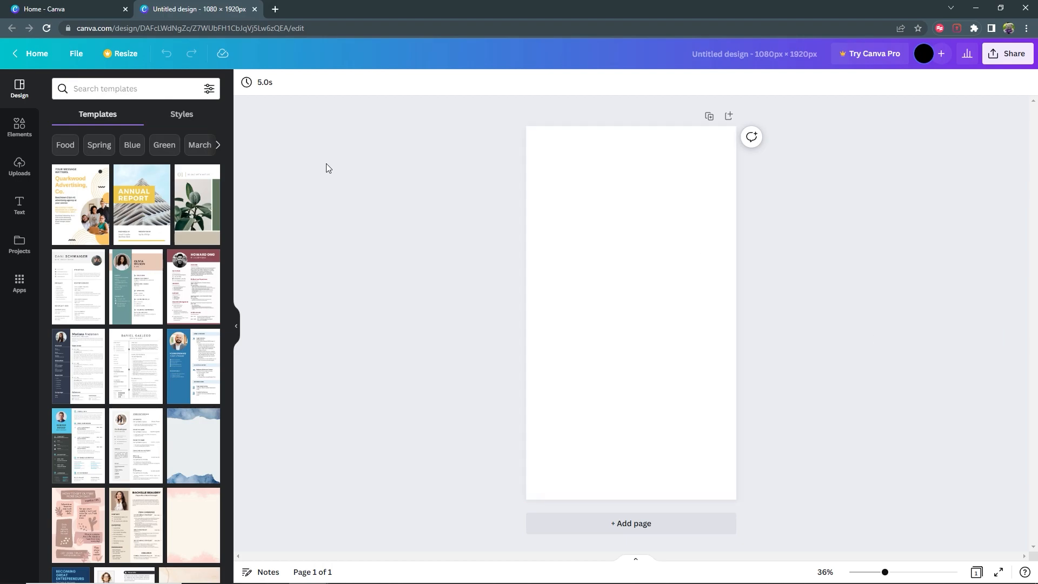
# Step: Place the uploaded Cosmetic box image on the page, enlarge it and move it slightly above the page's middle
pyautogui.click(19, 166)
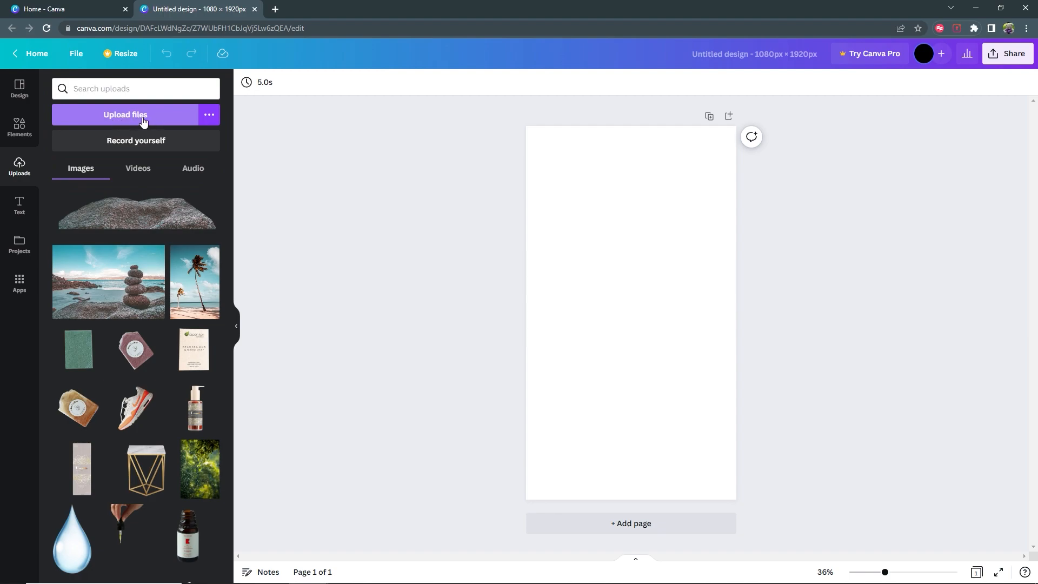
pyautogui.scroll(-2, 160, 270)
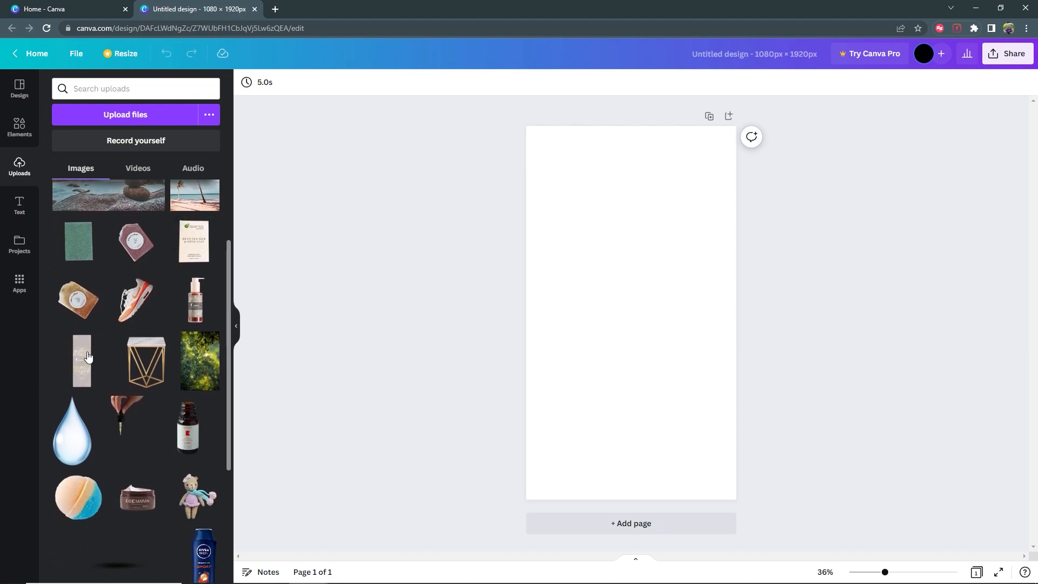
pyautogui.click(84, 371)
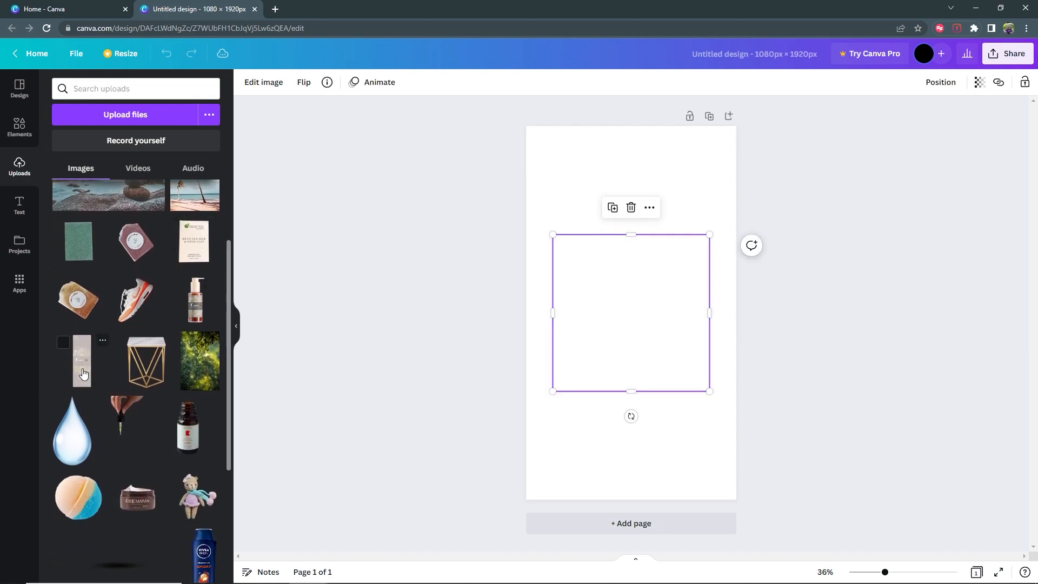
pyautogui.moveTo(552, 391); pyautogui.dragTo(511, 432)
pyautogui.moveTo(608, 362); pyautogui.dragTo(607, 336)
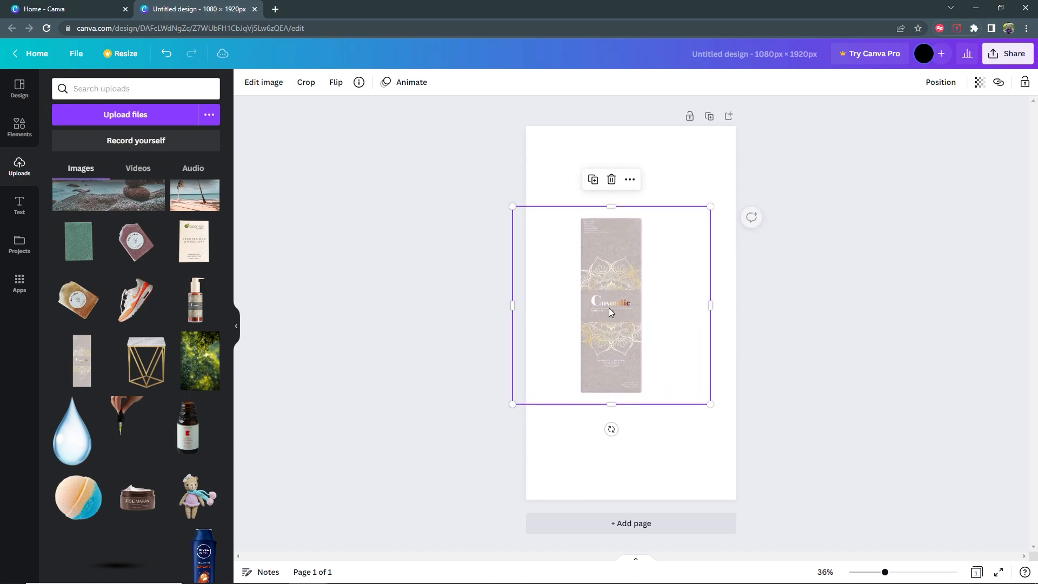
pyautogui.moveTo(709, 403); pyautogui.dragTo(713, 409)
pyautogui.moveTo(623, 352); pyautogui.dragTo(618, 341)
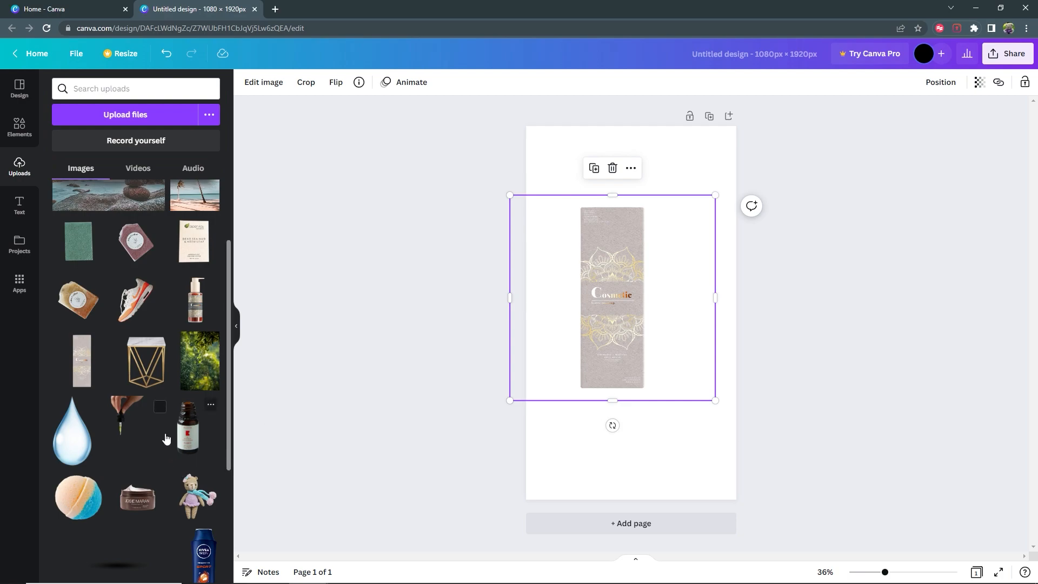
# Step: Add the uploaded pump bottle image, scale it down and place it over the box's lower right side
pyautogui.click(195, 310)
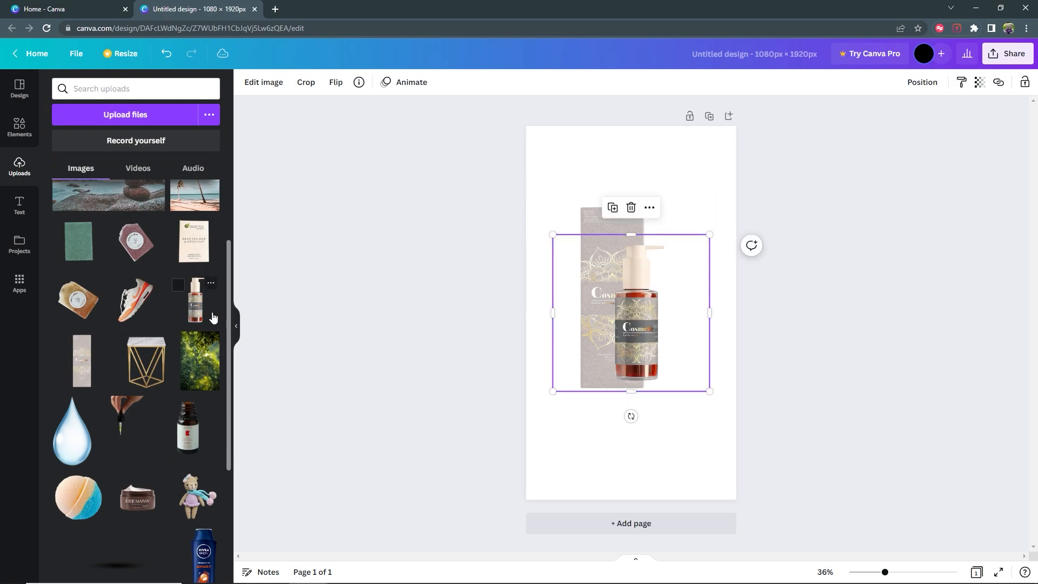
pyautogui.moveTo(708, 234); pyautogui.dragTo(698, 266)
pyautogui.moveTo(621, 327); pyautogui.dragTo(641, 325)
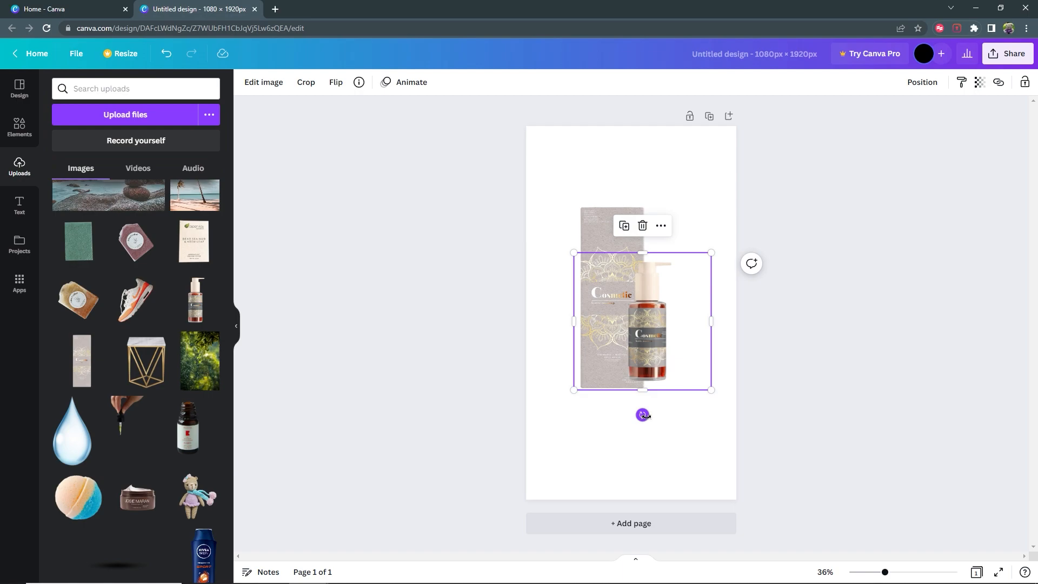
# Step: Tilt the box clockwise and the bottle slightly counterclockwise, and move the bottle in front of the box's lower part
pyautogui.moveTo(644, 416); pyautogui.dragTo(578, 421)
pyautogui.click(597, 242)
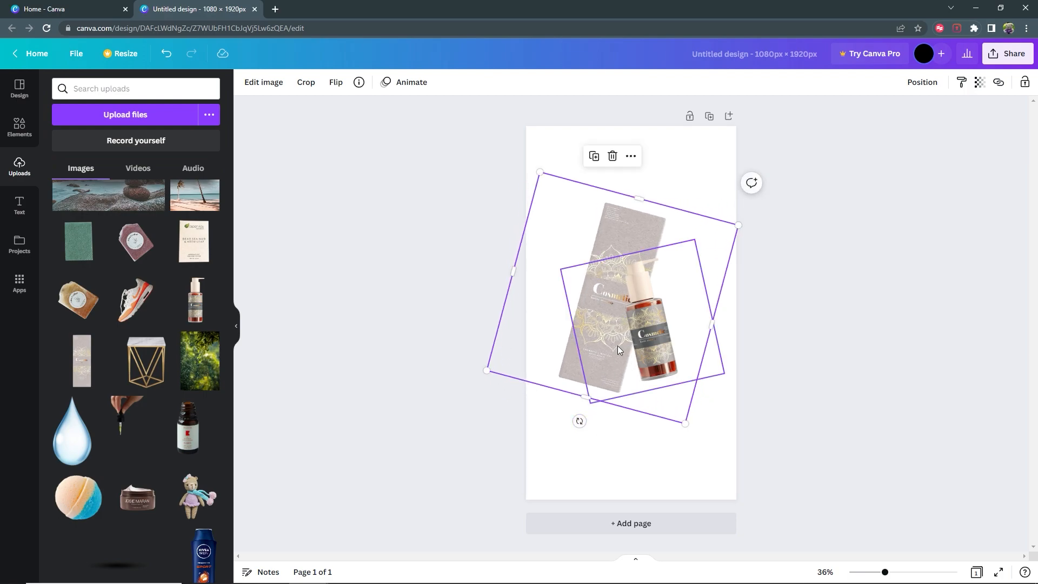
pyautogui.moveTo(657, 354); pyautogui.dragTo(632, 364)
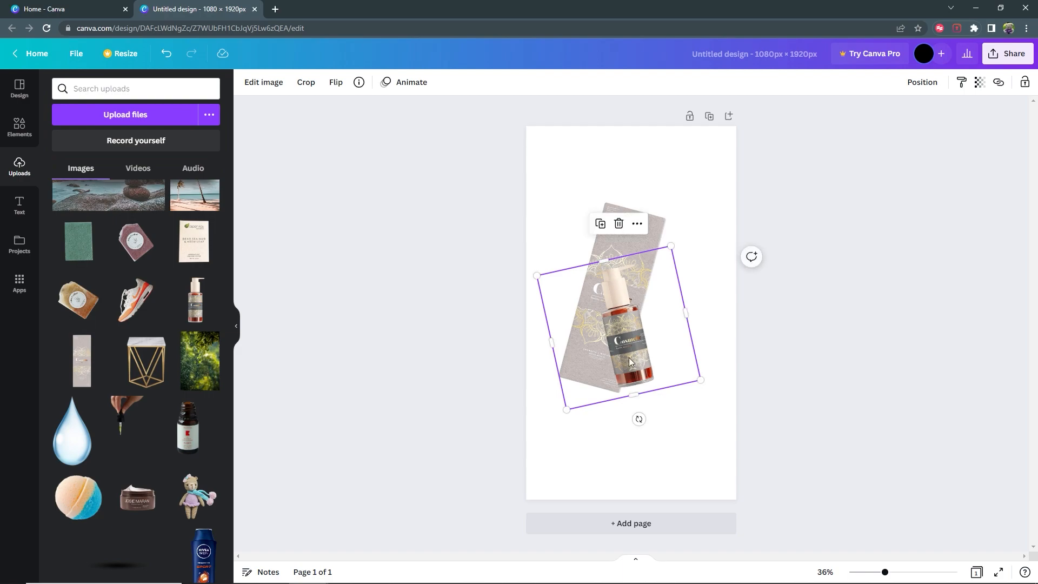
pyautogui.moveTo(639, 419); pyautogui.dragTo(629, 421)
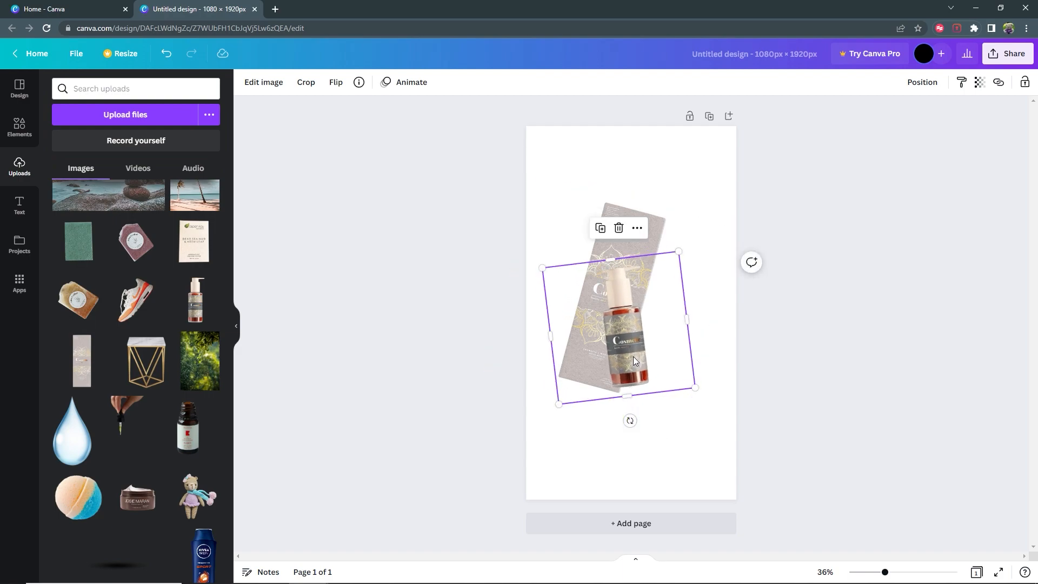
# Step: Enlarge the box and bottle together and centre them on the page
pyautogui.keyDown('shift'); pyautogui.click(634, 231); pyautogui.keyUp('shift')
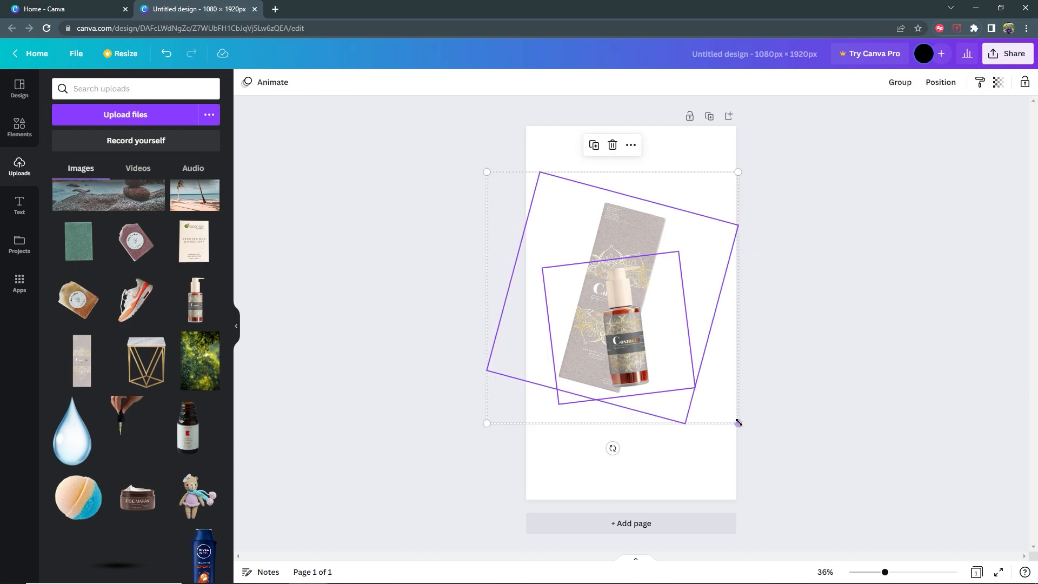
pyautogui.moveTo(739, 424); pyautogui.dragTo(769, 452)
pyautogui.moveTo(644, 365); pyautogui.dragTo(648, 356)
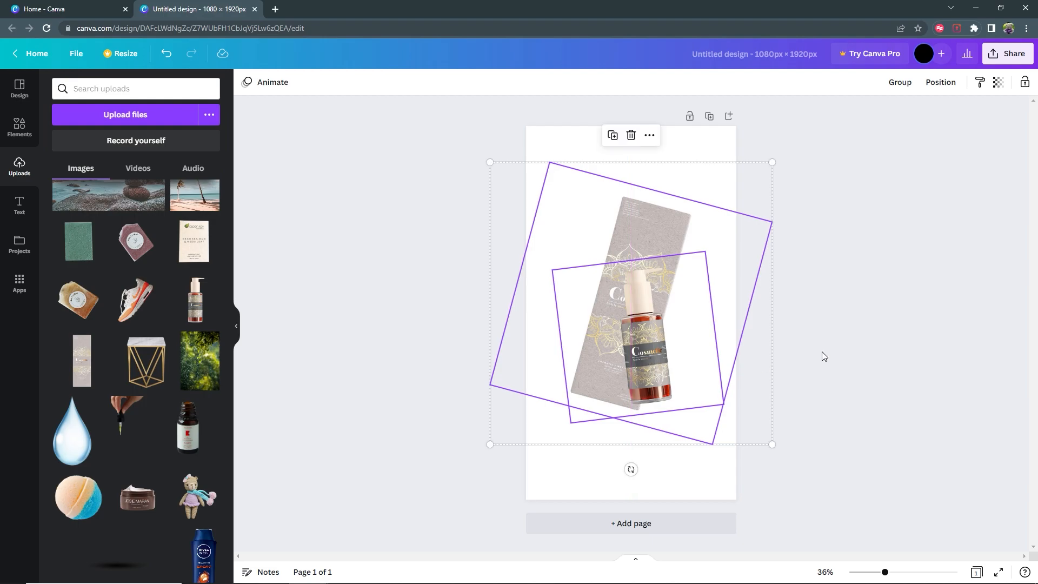
pyautogui.click(895, 329)
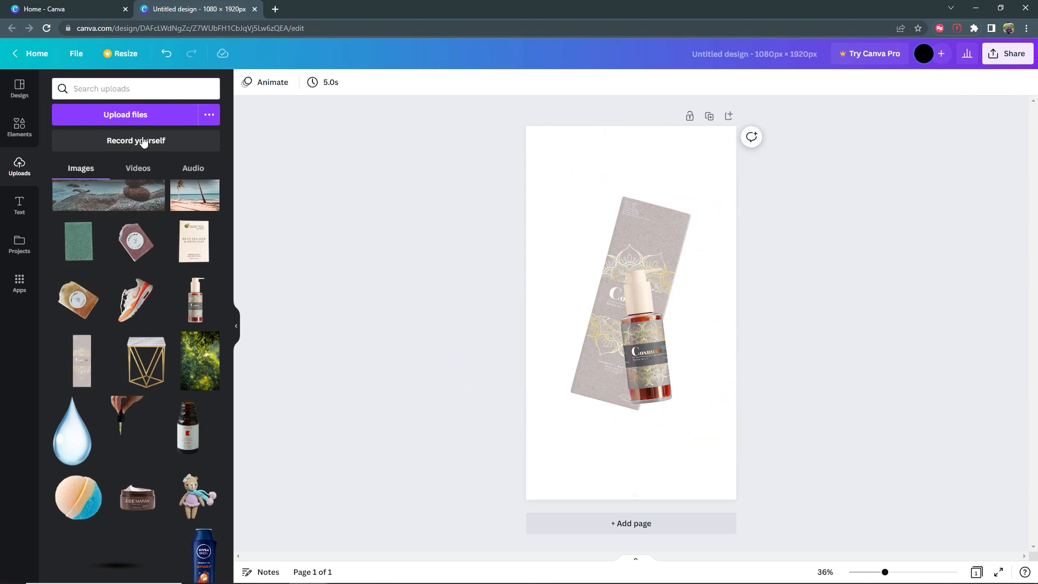
# Step: Add a square shape stretched over the whole page, about 1,093 × 1,920 px, and send it to the back
pyautogui.click(20, 126)
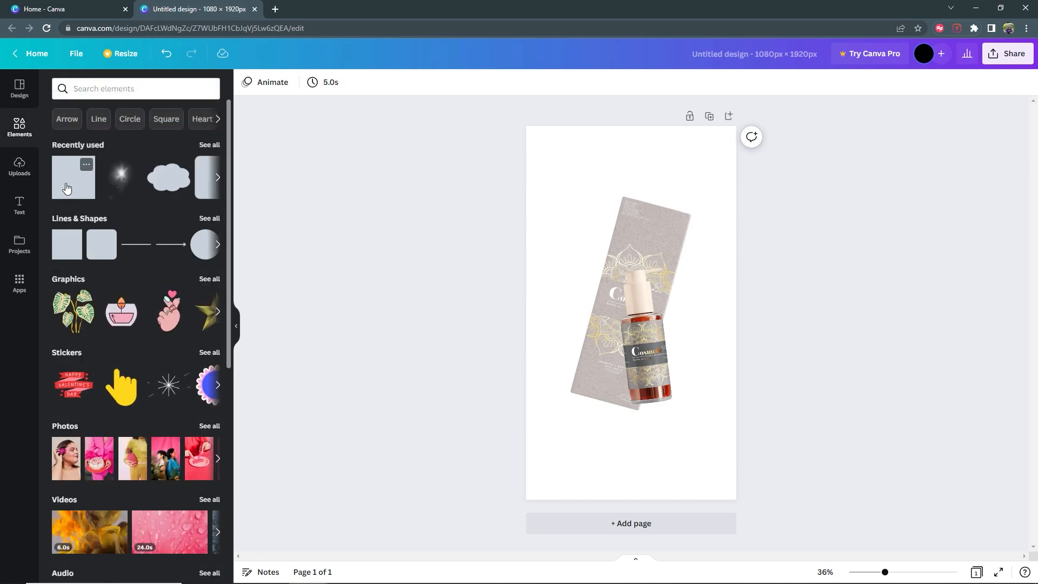
pyautogui.click(67, 187)
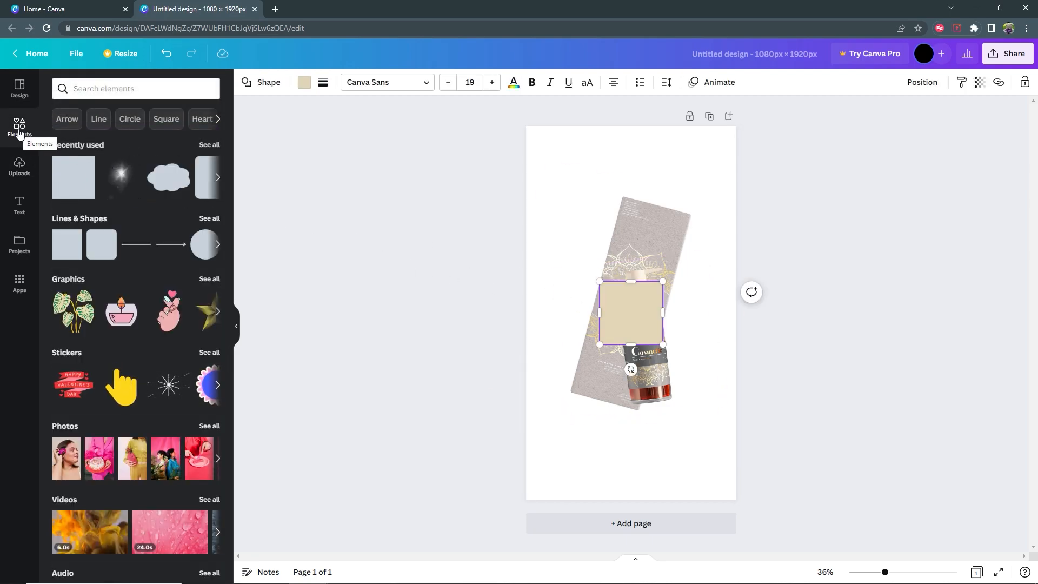
pyautogui.click(472, 262)
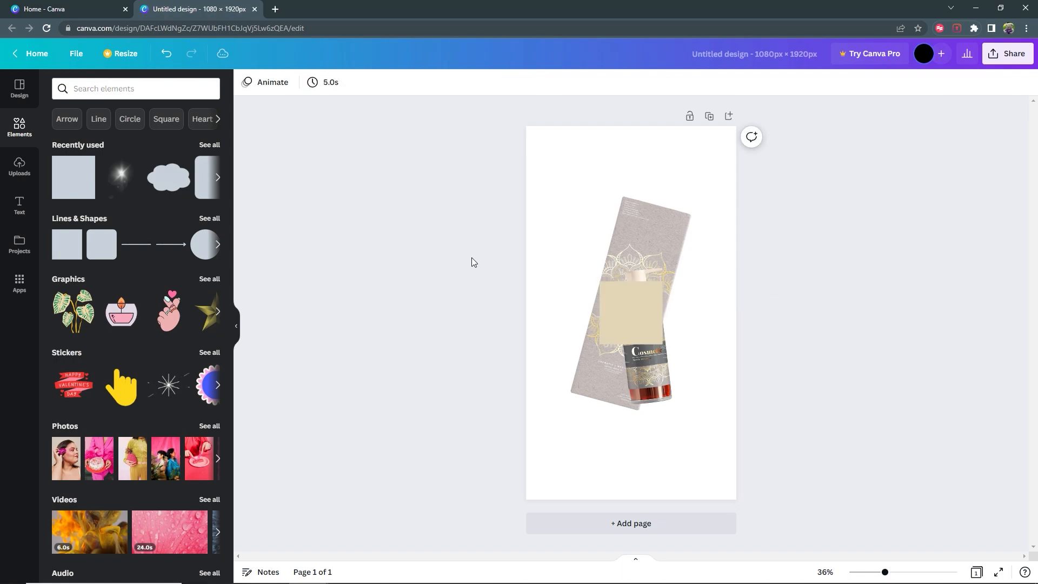
pyautogui.moveTo(637, 308); pyautogui.dragTo(562, 152)
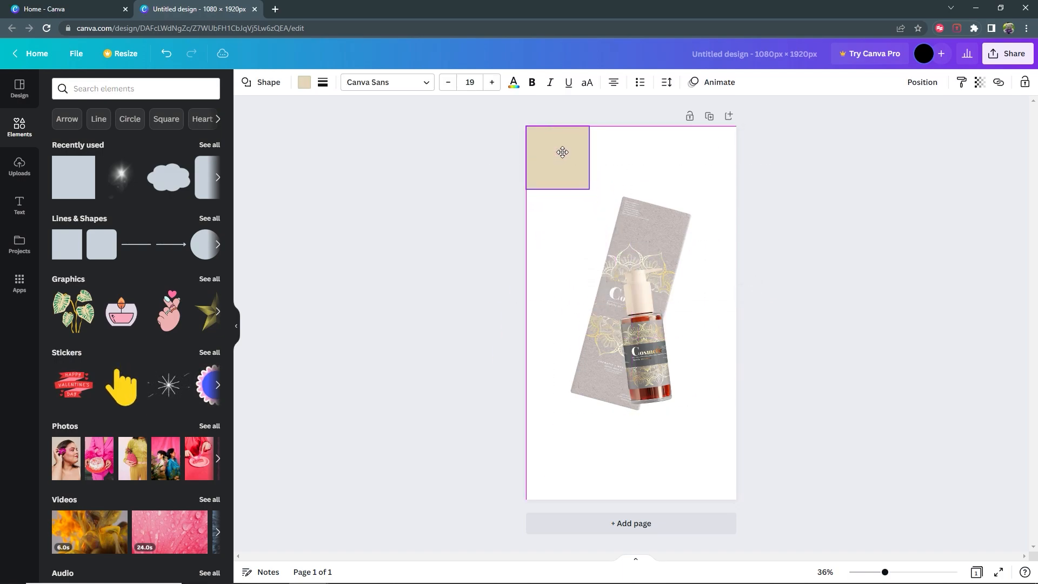
pyautogui.moveTo(589, 189); pyautogui.dragTo(739, 501)
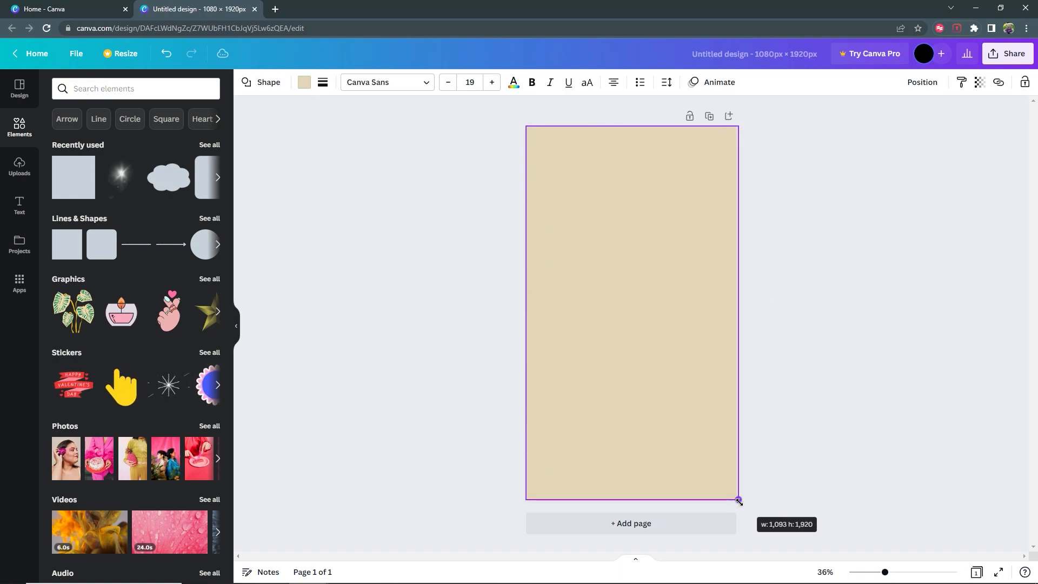
pyautogui.rightClick(659, 297)
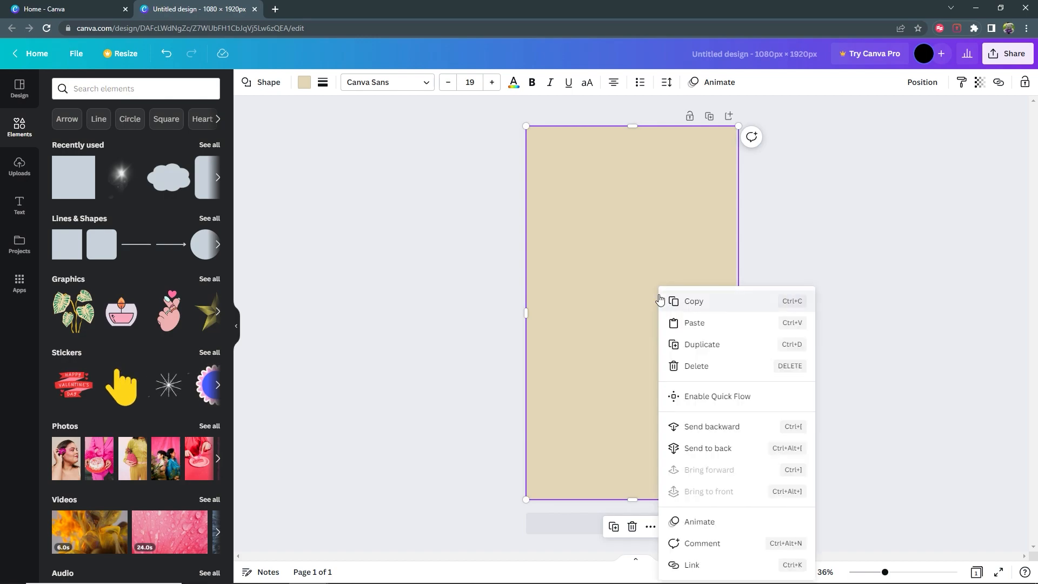
pyautogui.click(732, 448)
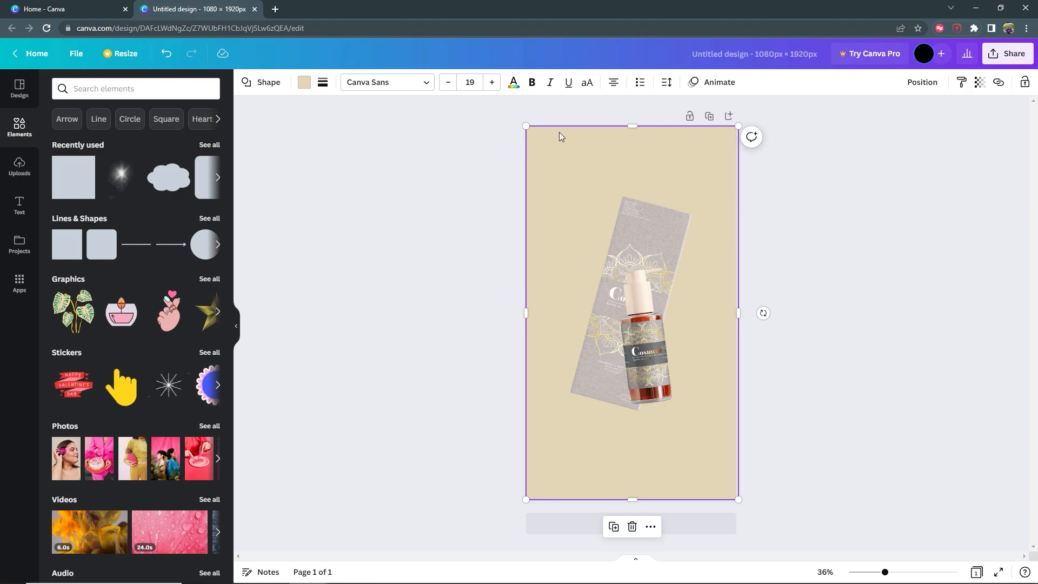
# Step: Recolour the background shape to the light grey #D6D3D2, starting from the box photo's colour #C3BBBA
pyautogui.click(303, 84)
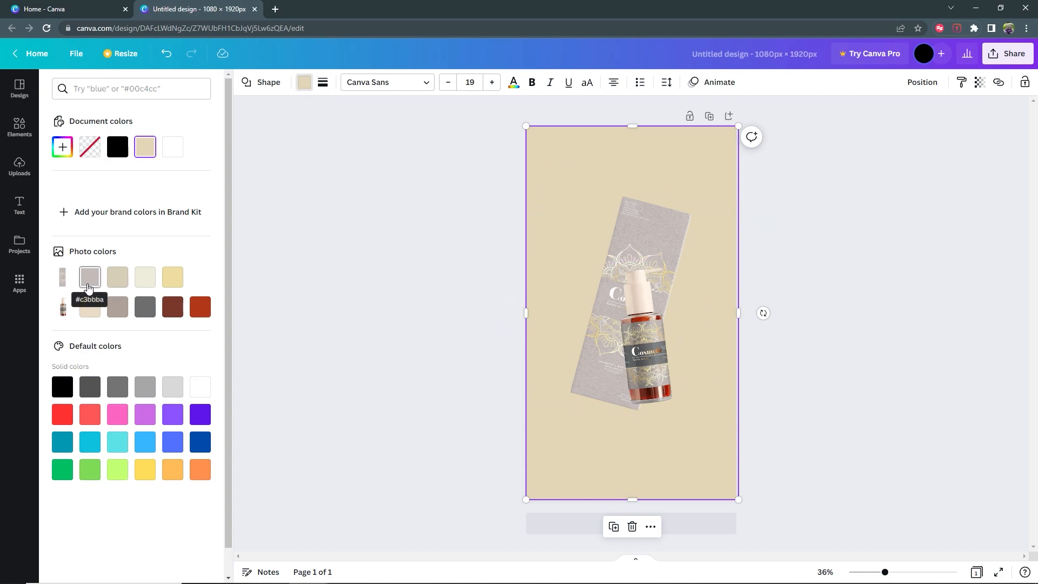
pyautogui.click(89, 282)
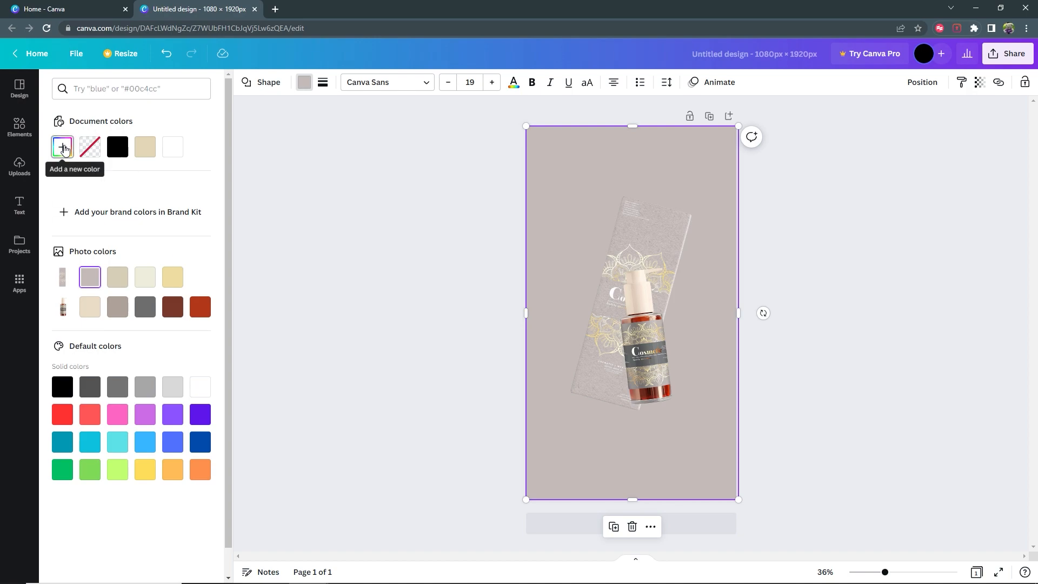
pyautogui.click(63, 147)
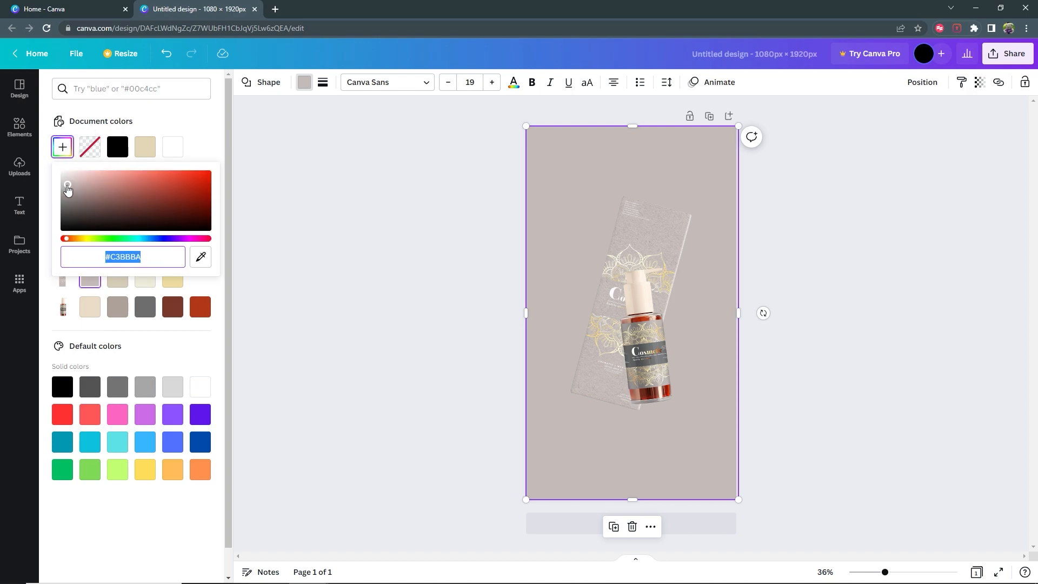
pyautogui.moveTo(67, 186); pyautogui.dragTo(64, 181)
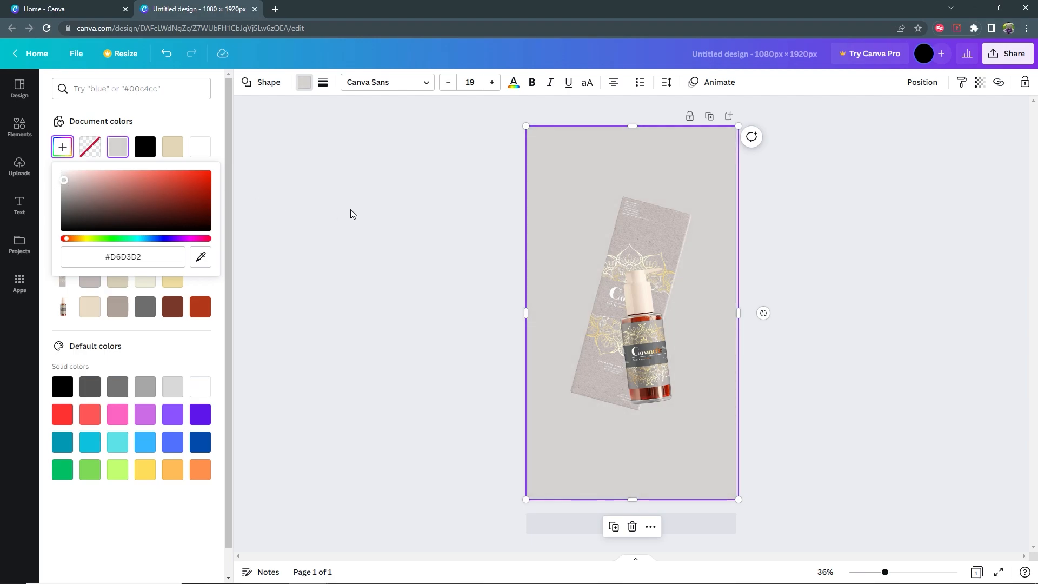
pyautogui.press('Escape')
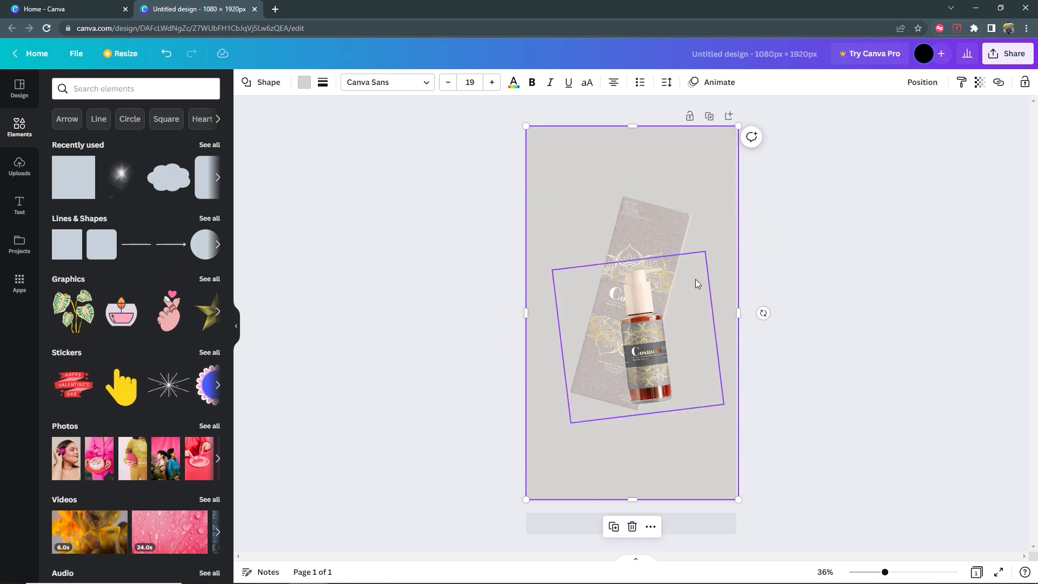
# Step: Give the pump bottle image a Backdrop shadow effect
pyautogui.click(639, 339)
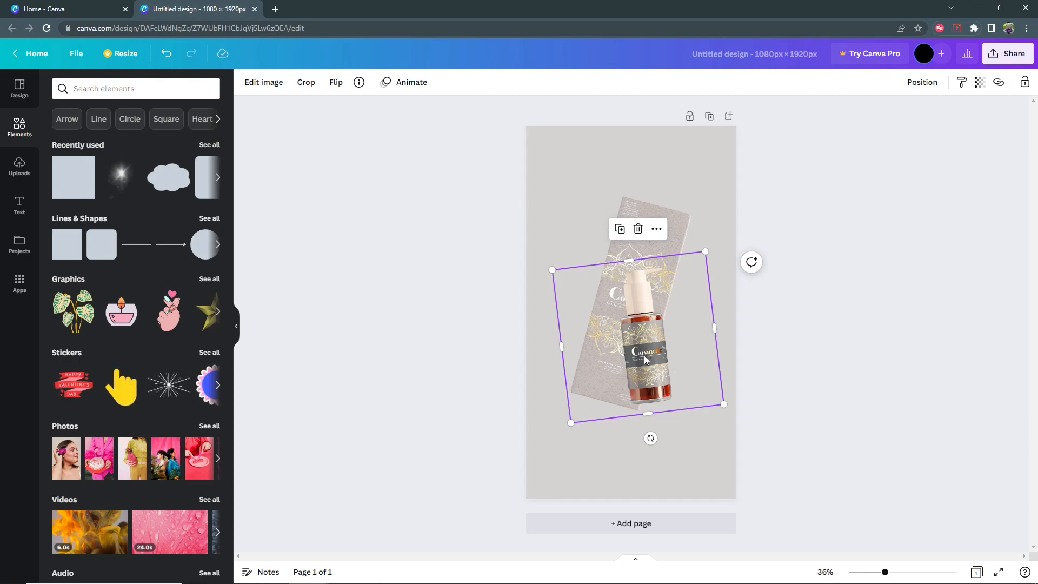
pyautogui.click(275, 83)
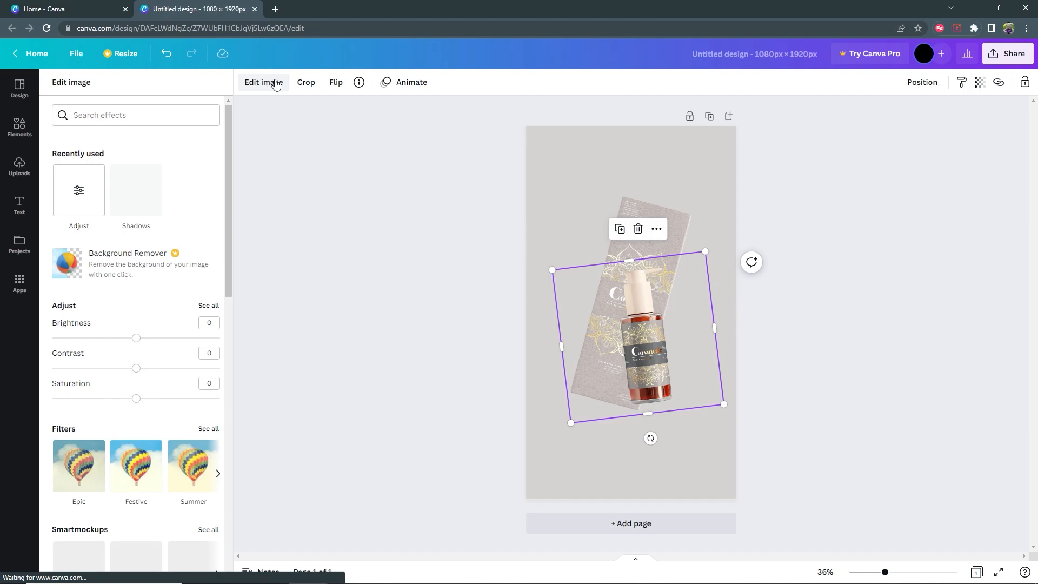
pyautogui.click(138, 198)
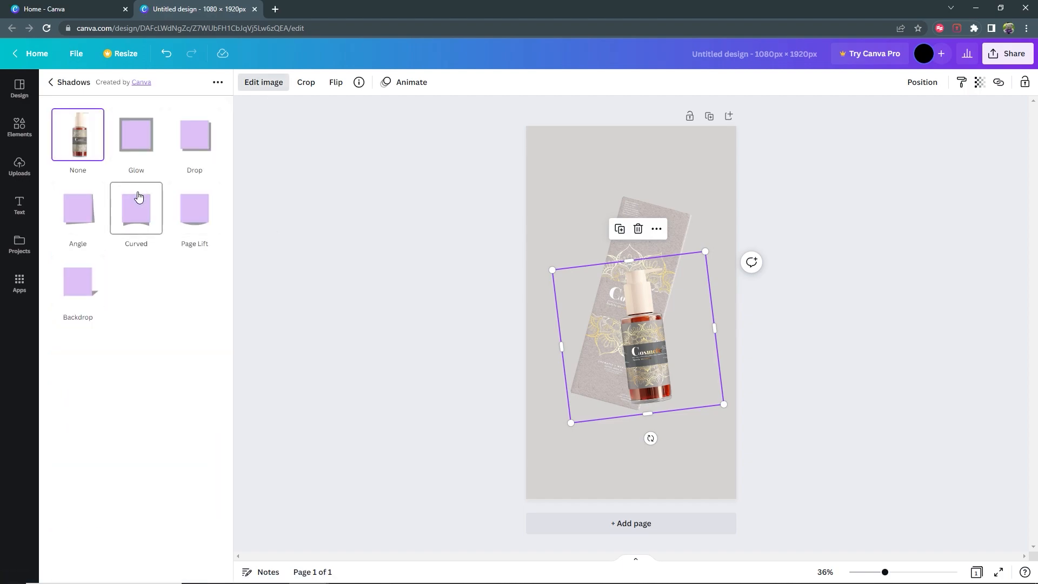
pyautogui.click(82, 295)
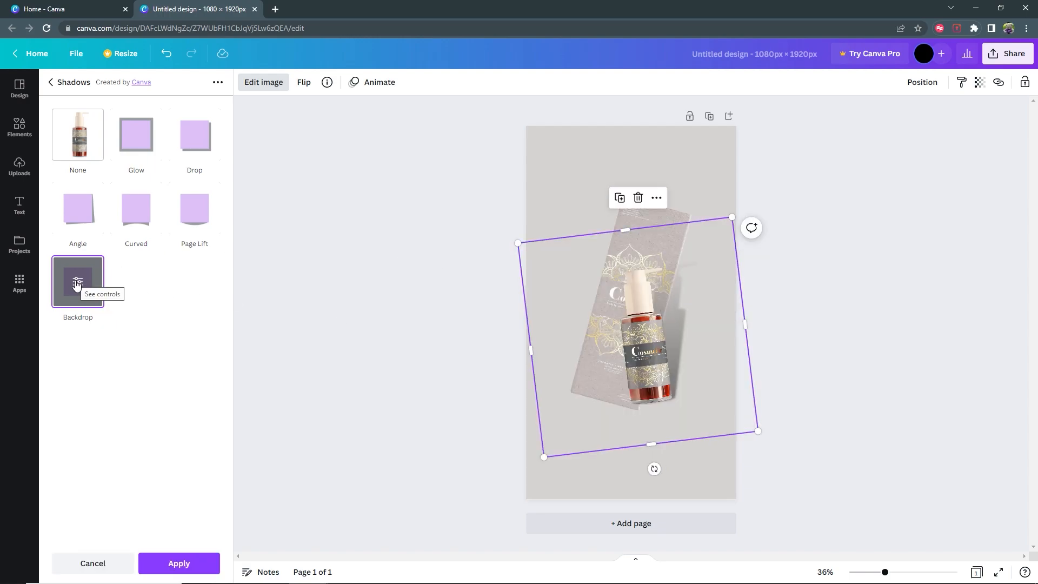
# Step: Adjust the pump bottle's Backdrop shadow to a horizontal angle of -13, blur 10 and transparency 44
pyautogui.click(77, 284)
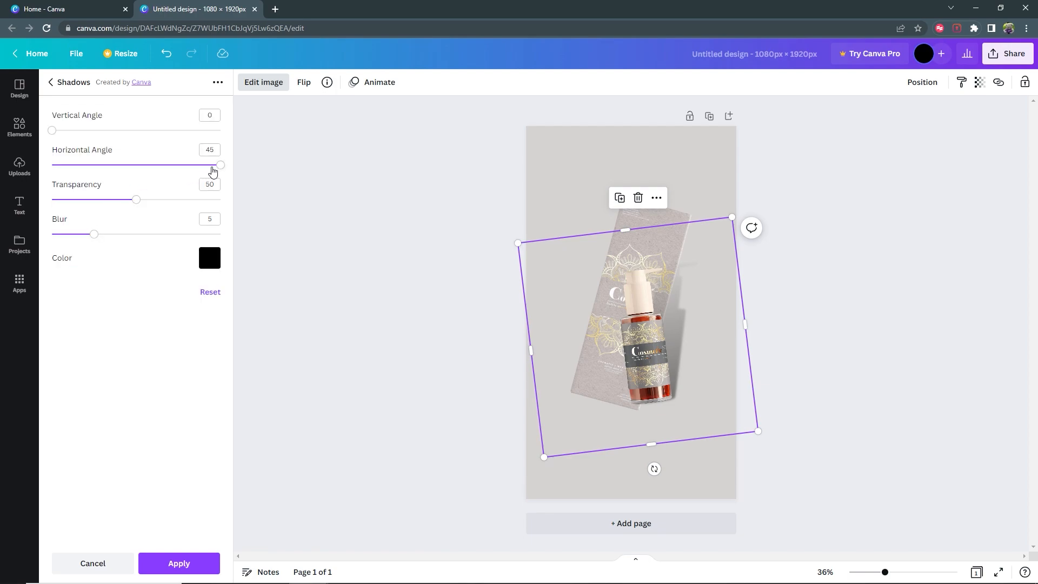
pyautogui.moveTo(220, 172); pyautogui.dragTo(112, 165)
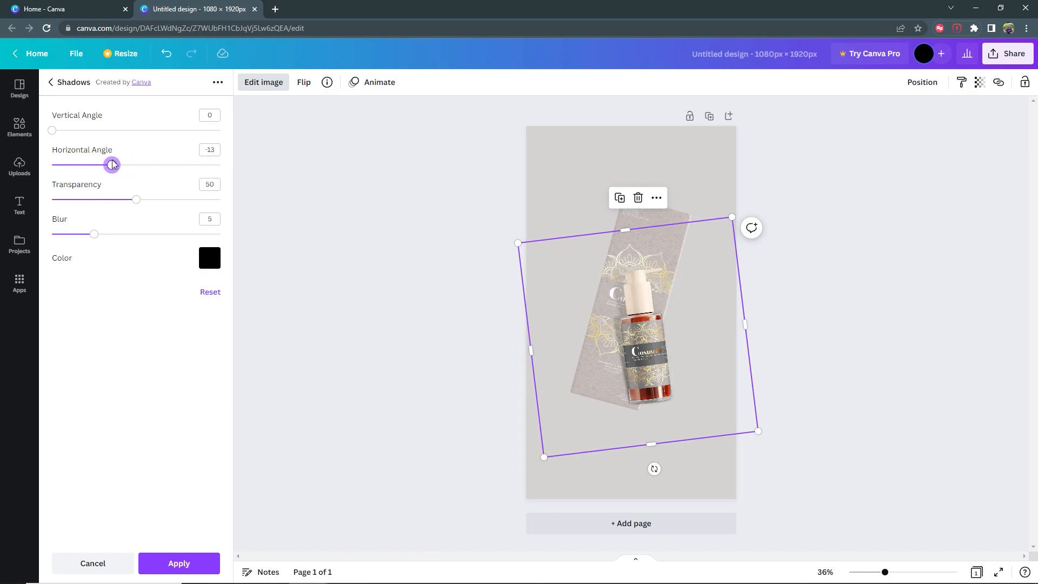
pyautogui.moveTo(95, 235); pyautogui.dragTo(135, 234)
pyautogui.moveTo(135, 200); pyautogui.dragTo(128, 201)
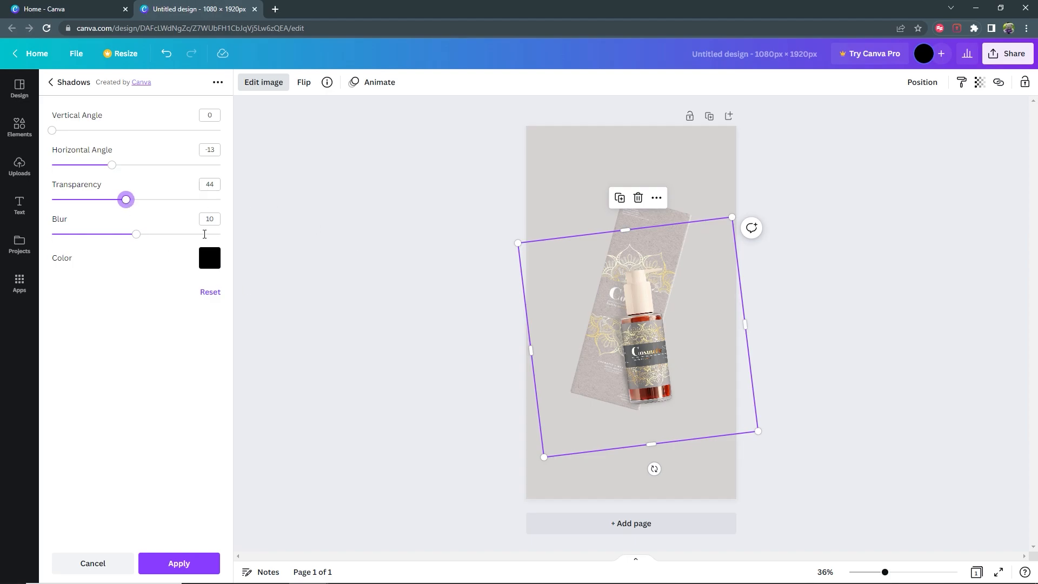
pyautogui.click(842, 265)
pyautogui.click(842, 265)
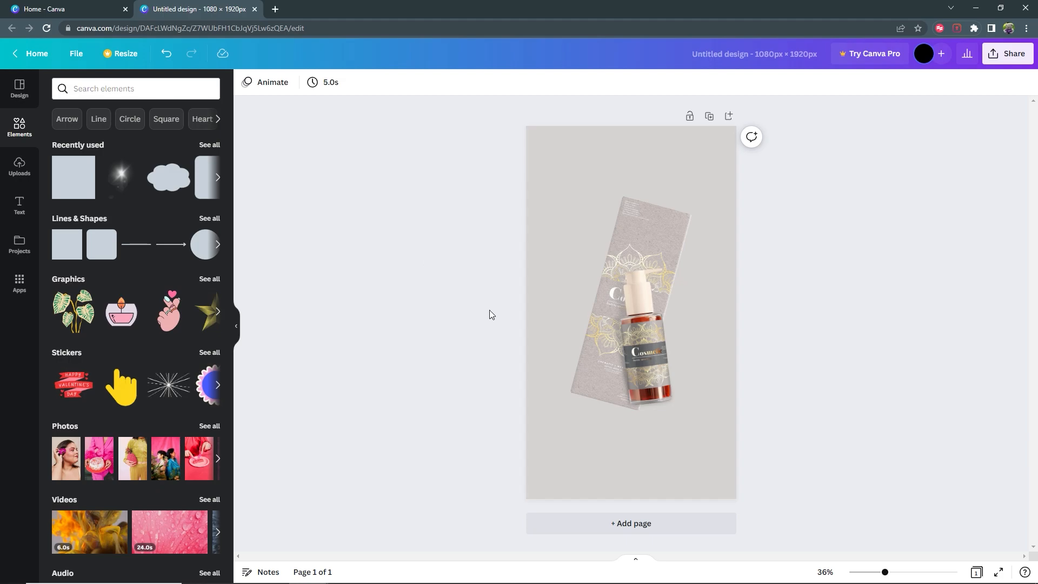
# Step: Add the uploaded dark elliptical shadow image, place it below the box and bottle, and enlarge it to nearly the page width
pyautogui.click(19, 169)
pyautogui.scroll(-5, 162, 360)
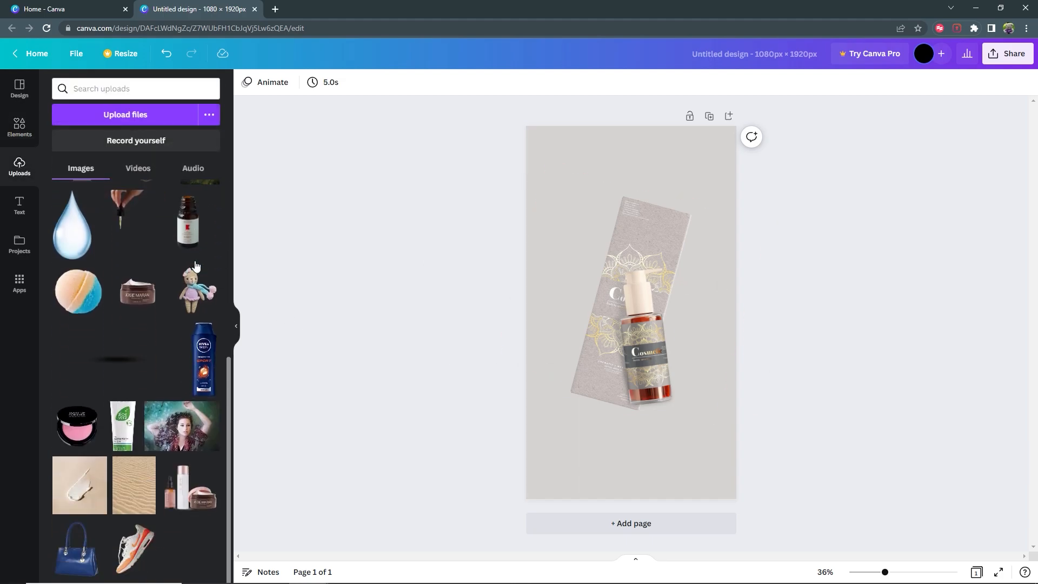
pyautogui.click(117, 346)
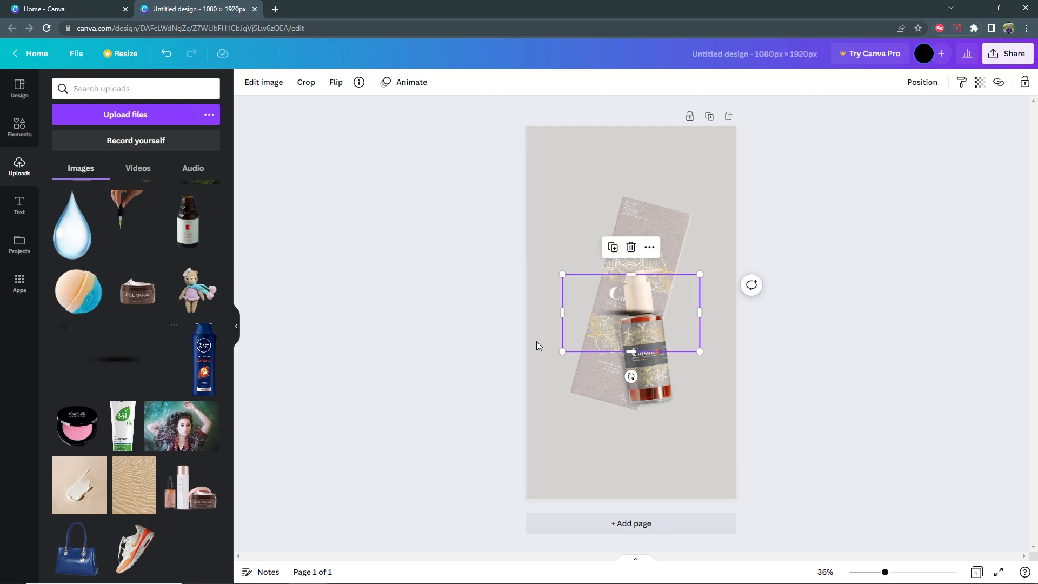
pyautogui.moveTo(652, 324); pyautogui.dragTo(630, 453)
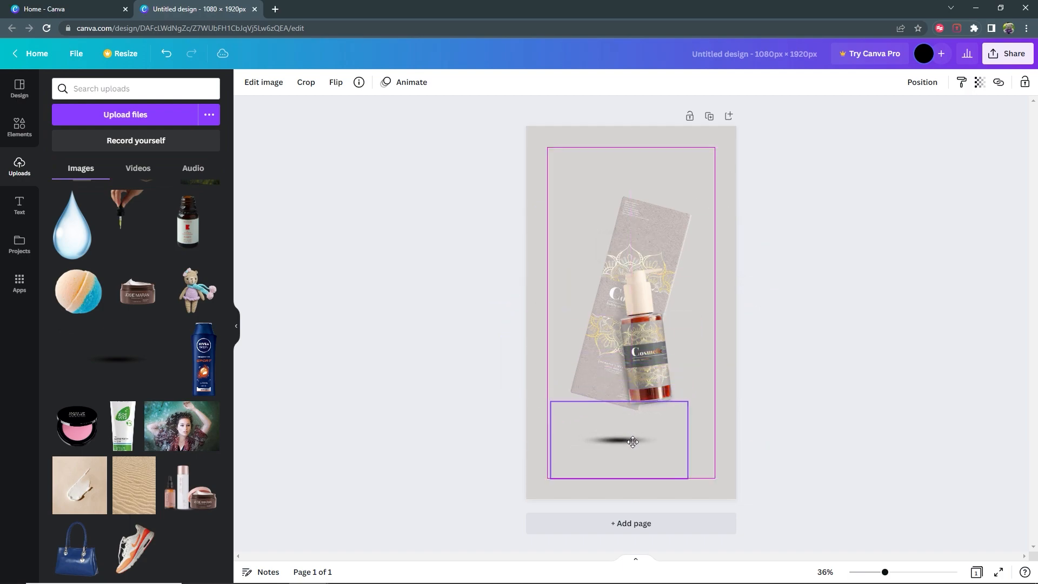
pyautogui.moveTo(687, 479); pyautogui.dragTo(642, 439)
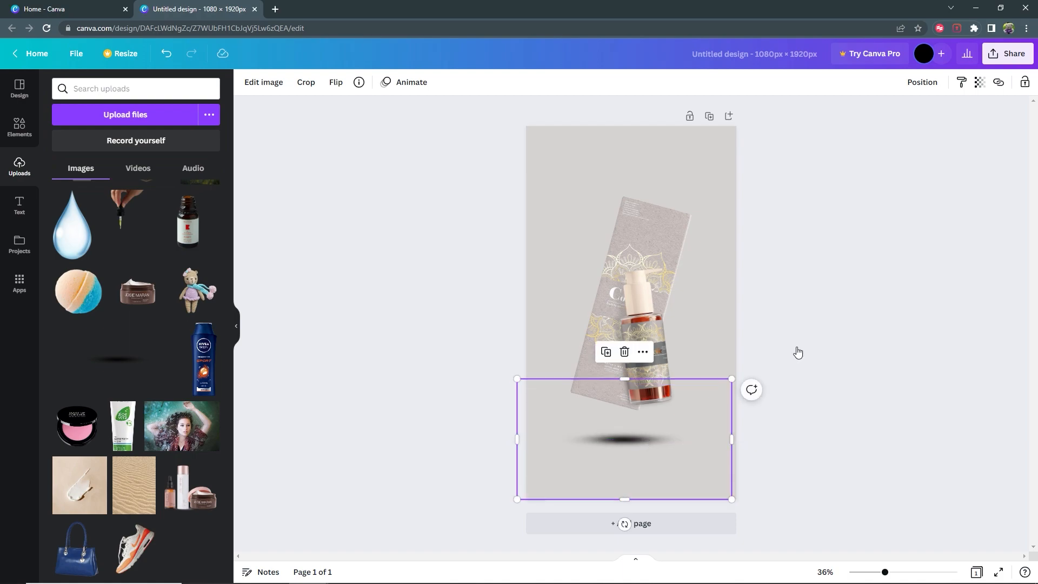
# Step: Fade the elliptical floor shadow to a transparency value slightly above 9 and nudge it slightly up
pyautogui.click(980, 81)
pyautogui.moveTo(978, 127); pyautogui.dragTo(884, 125)
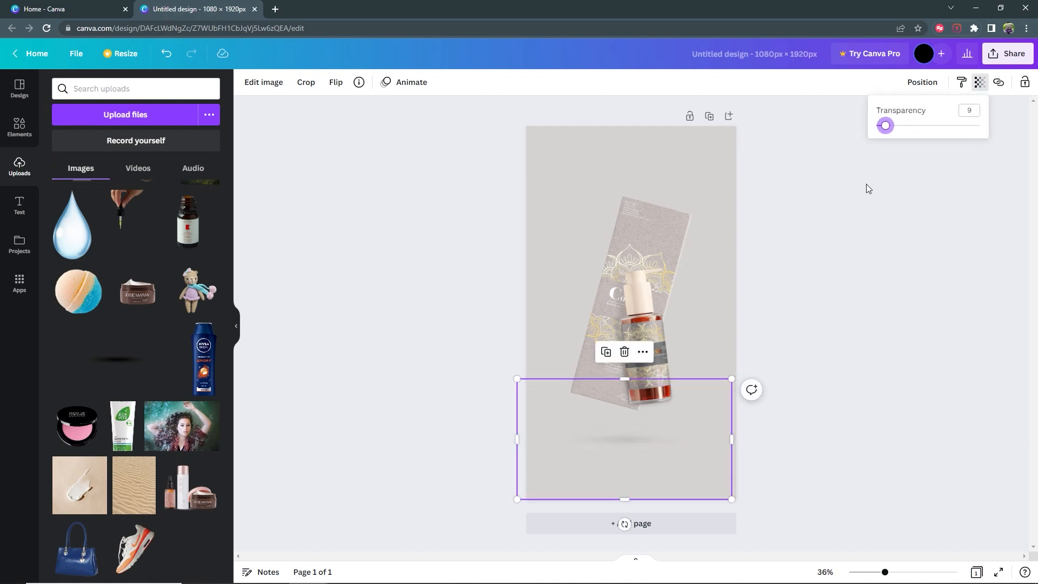
pyautogui.moveTo(633, 440); pyautogui.dragTo(630, 439)
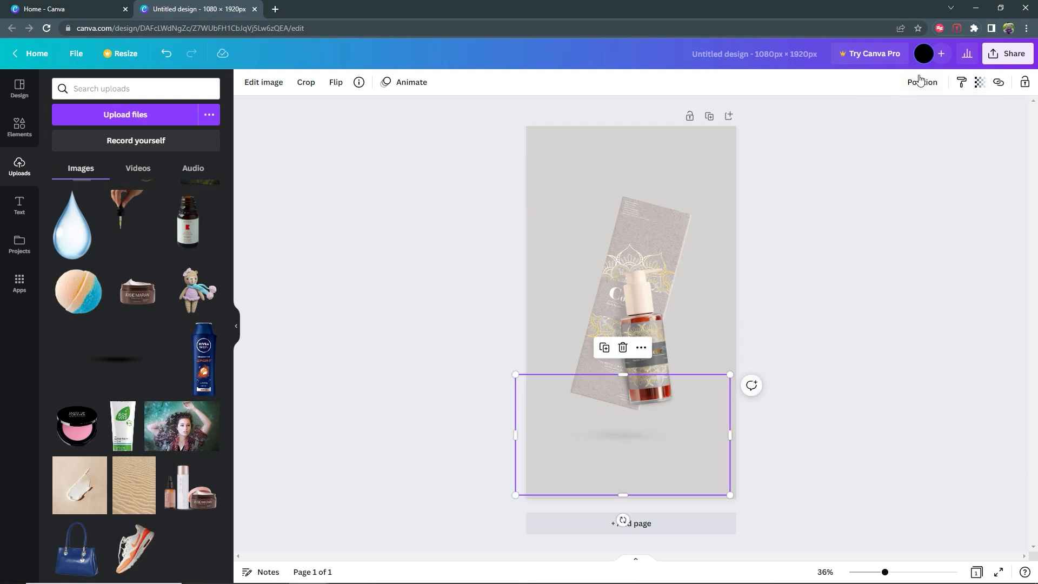
pyautogui.click(979, 82)
pyautogui.moveTo(885, 127); pyautogui.dragTo(890, 128)
pyautogui.click(855, 272)
pyautogui.click(854, 273)
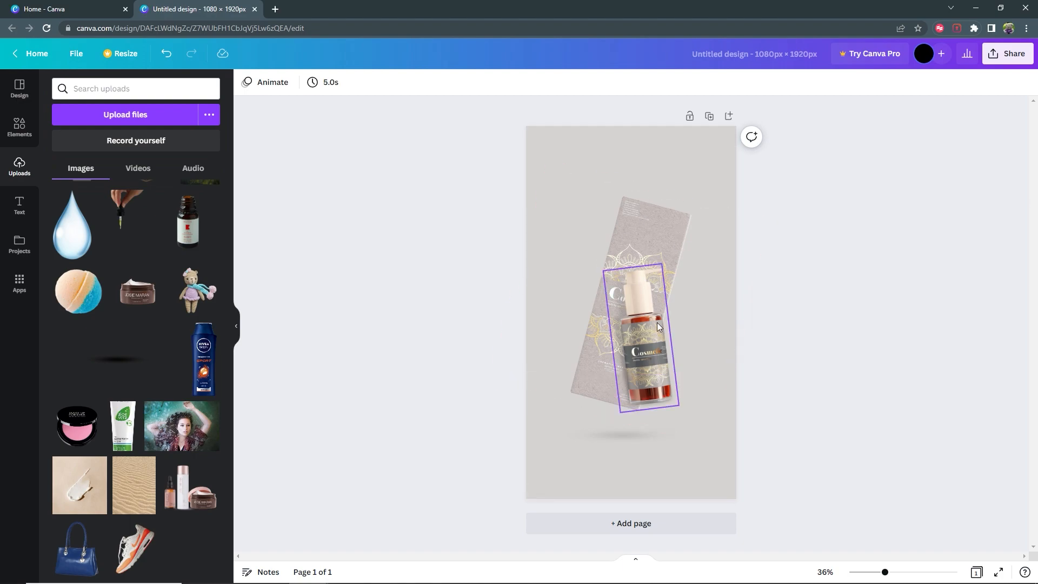
# Step: Add a heading with the text "BEAUTY" to the page
pyautogui.click(20, 204)
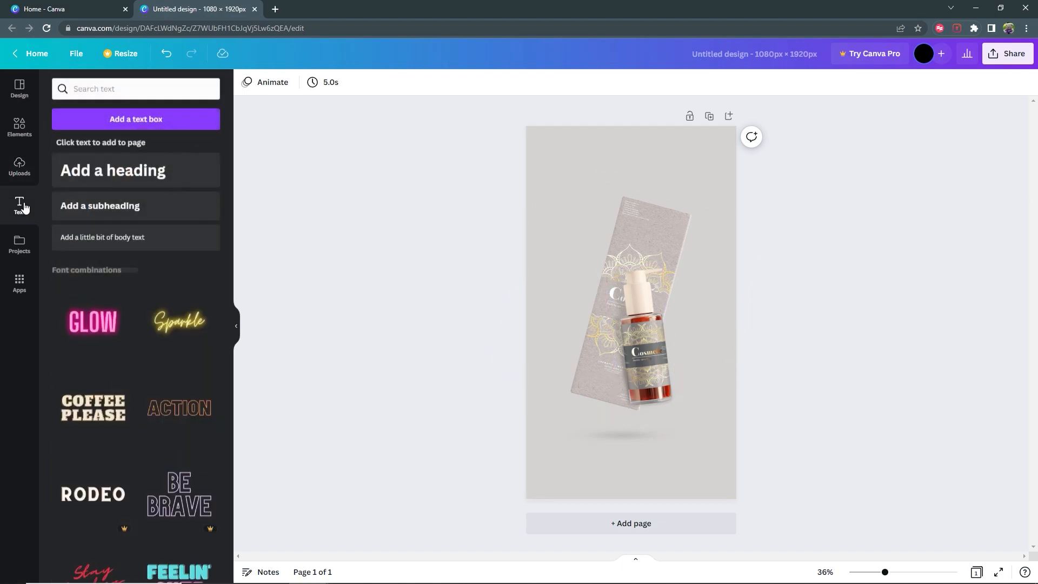
pyautogui.click(152, 177)
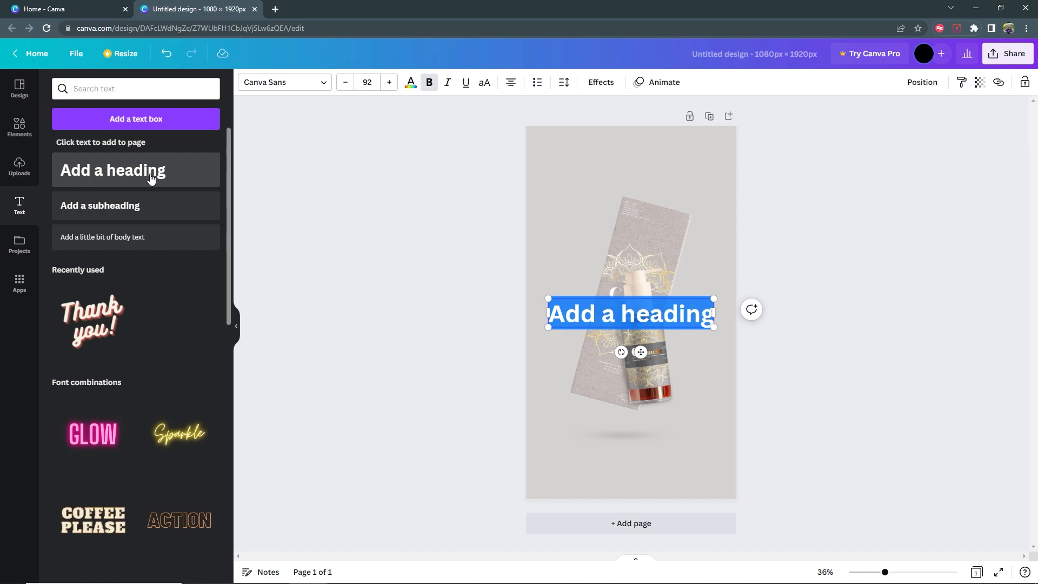
pyautogui.write('BEAUTY')
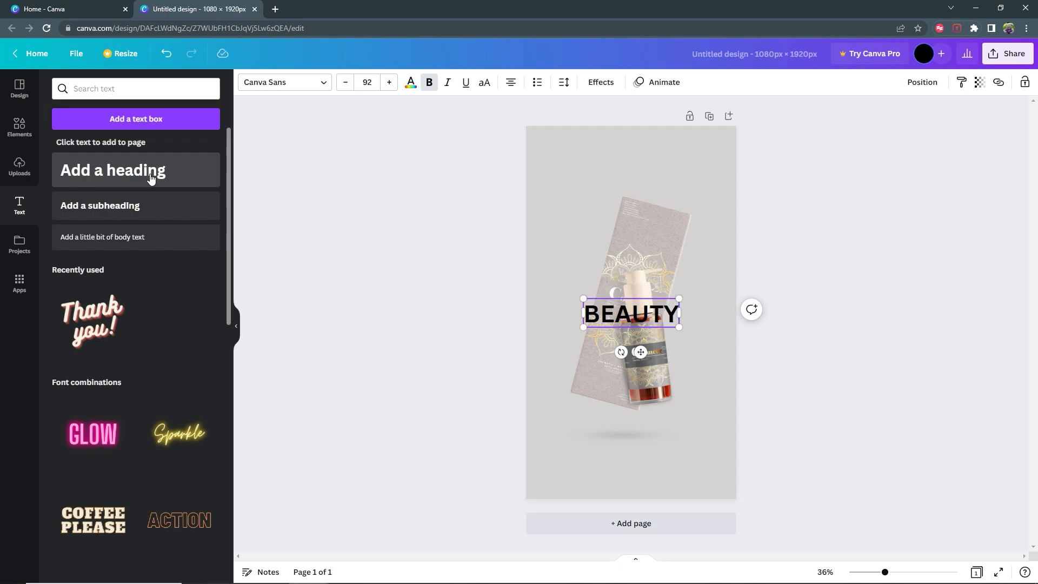
pyautogui.click(400, 240)
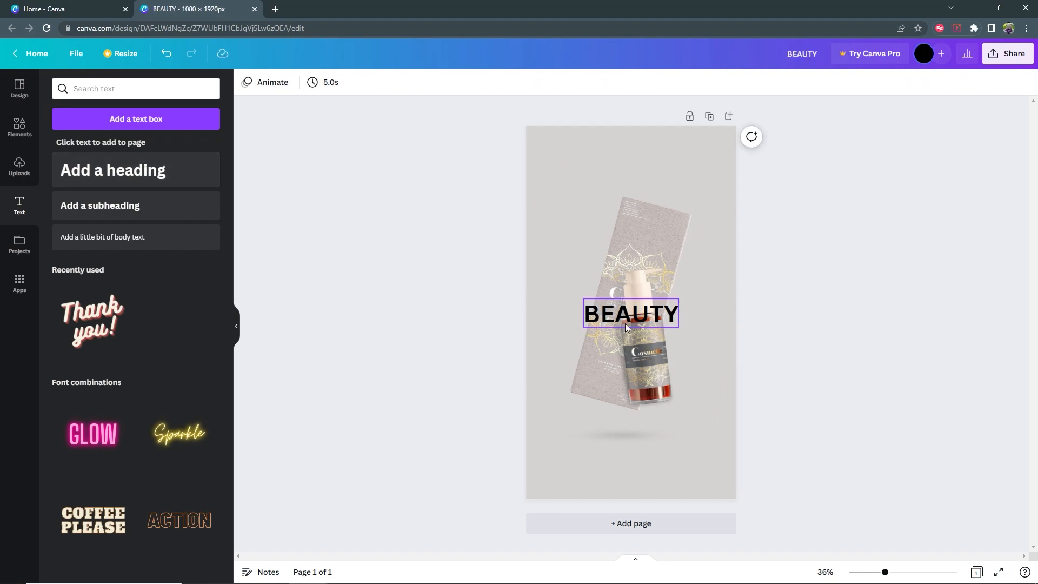
# Step: Enlarge the BEAUTY heading to font size 169 and position it across the upper end of the box
pyautogui.click(635, 321)
pyautogui.moveTo(680, 328); pyautogui.dragTo(772, 409)
pyautogui.moveTo(713, 335); pyautogui.dragTo(658, 220)
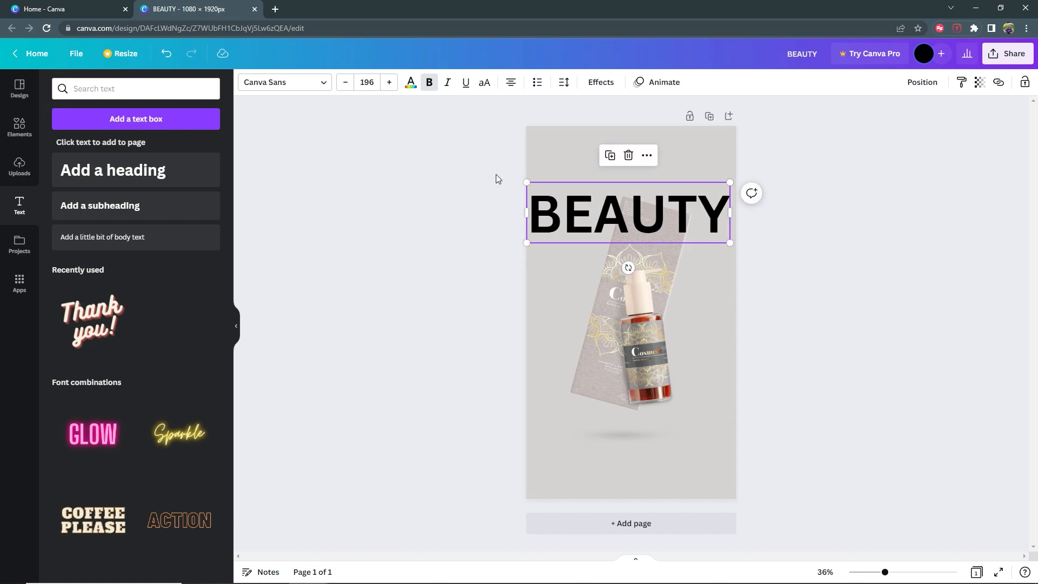
pyautogui.moveTo(526, 181); pyautogui.dragTo(555, 191)
pyautogui.moveTo(658, 234); pyautogui.dragTo(643, 216)
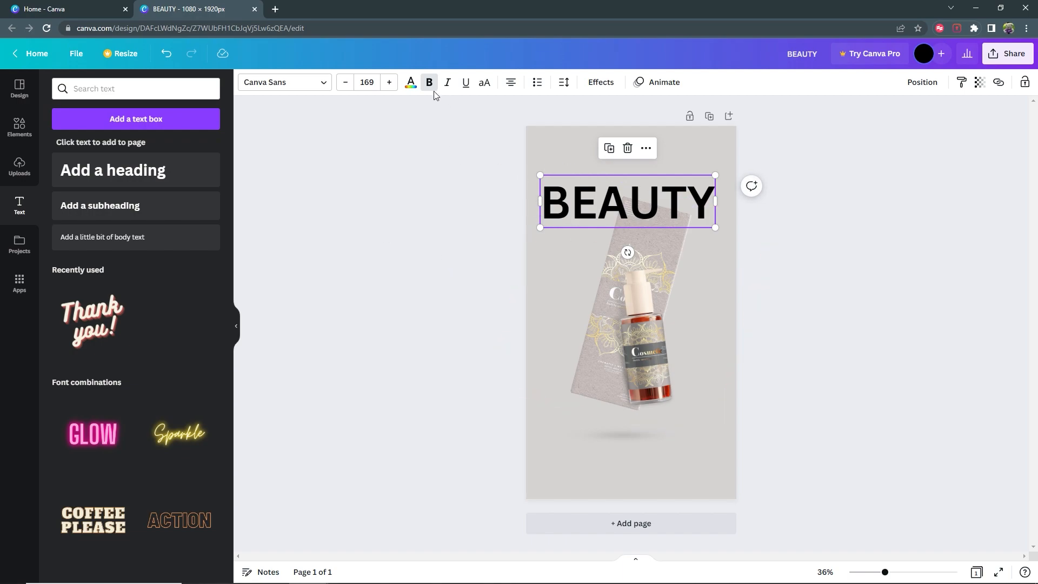
# Step: Recolour the BEAUTY heading white and centre it horizontally on the page
pyautogui.click(410, 83)
pyautogui.click(150, 145)
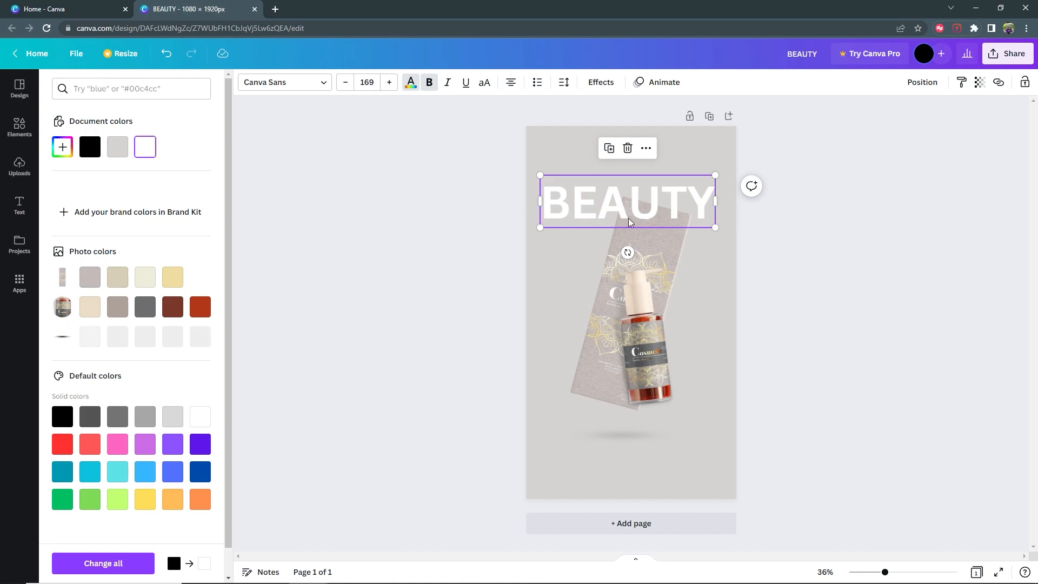
pyautogui.moveTo(644, 212); pyautogui.dragTo(647, 211)
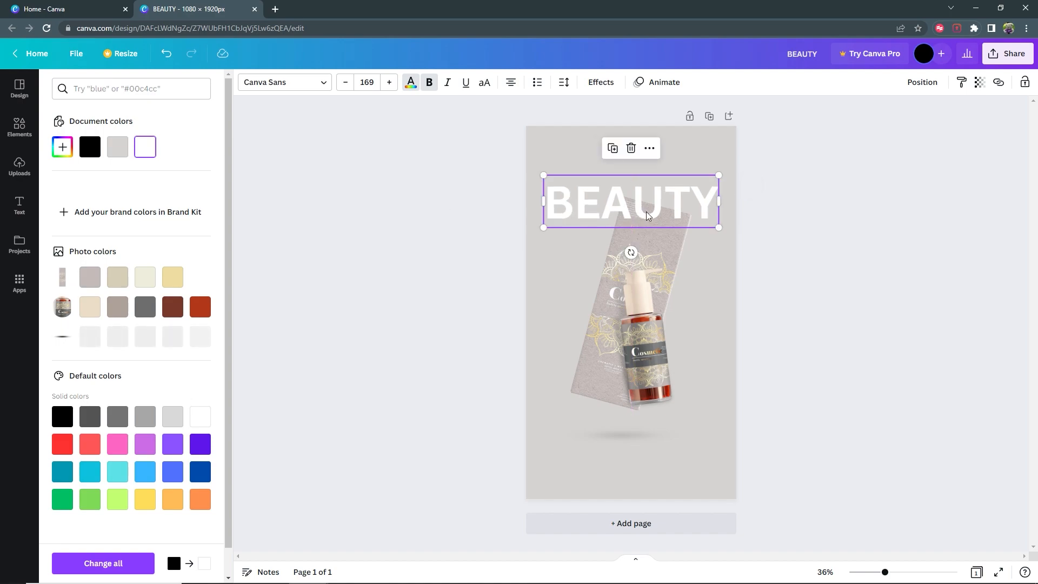
# Step: Change the BEAUTY heading's font to Aprila and nudge the heading slightly down, keeping it centred
pyautogui.click(316, 85)
pyautogui.click(83, 283)
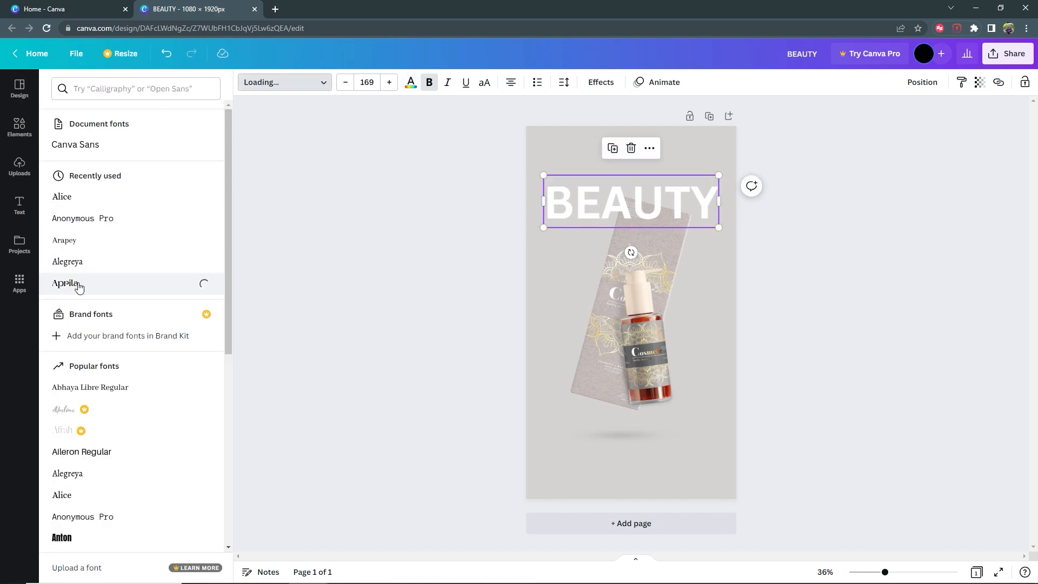
pyautogui.moveTo(644, 203); pyautogui.dragTo(648, 207)
pyautogui.click(409, 246)
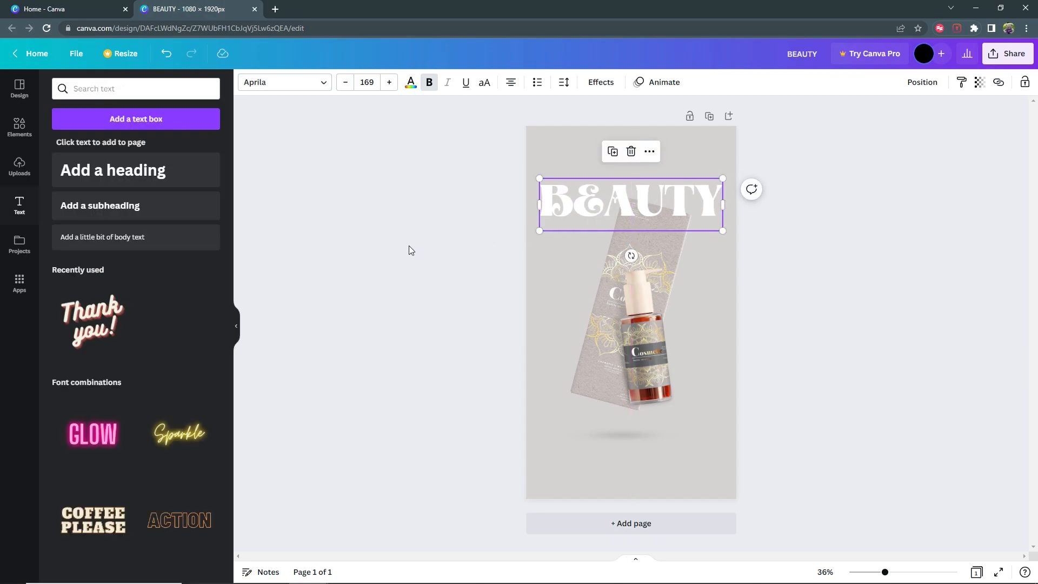
pyautogui.click(409, 245)
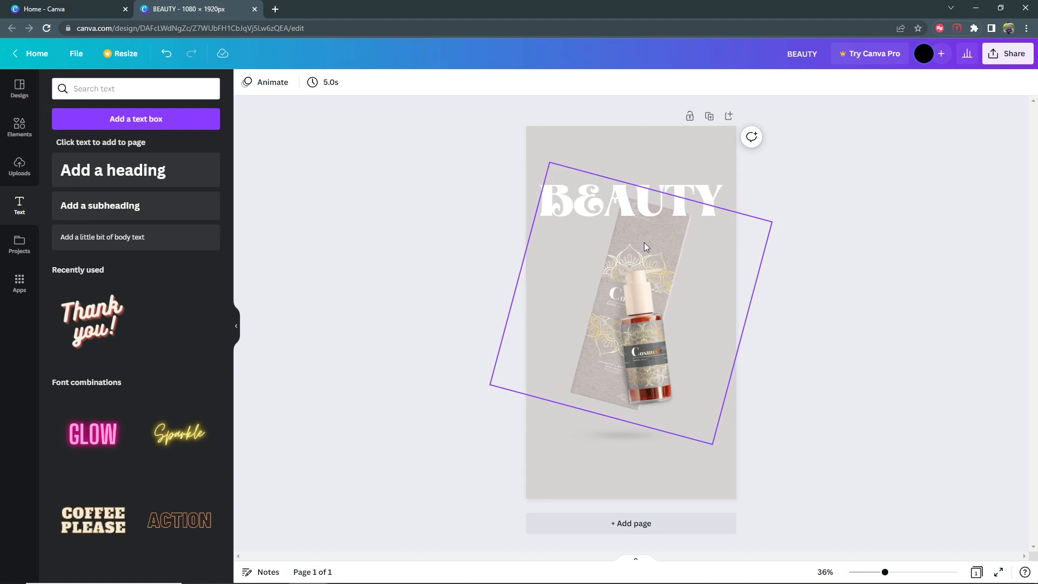
# Step: Duplicate the BEAUTY heading, place the copy just below the original and give the copy the Hollow effect
pyautogui.click(649, 209)
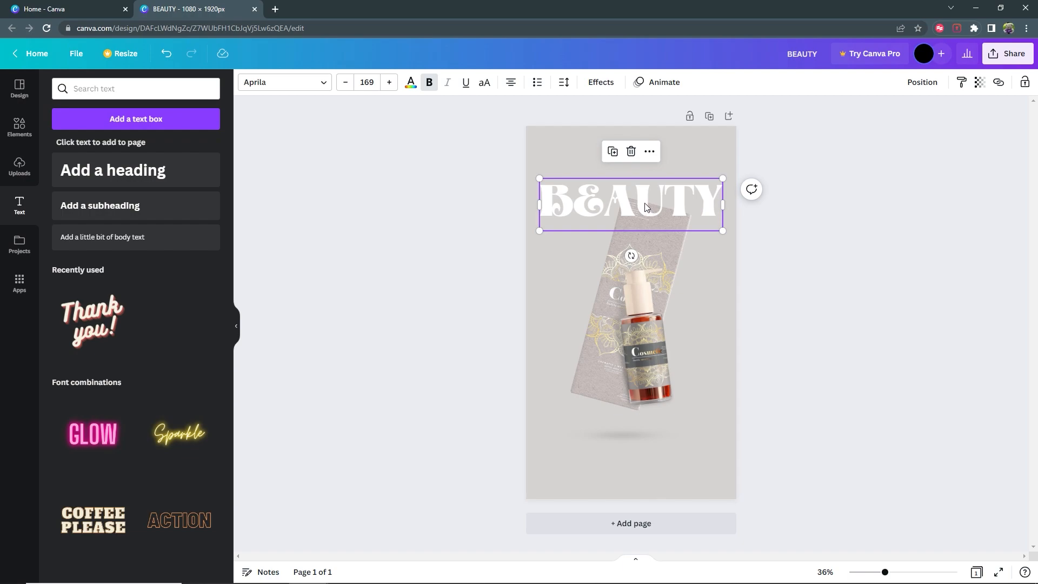
pyautogui.rightClick(646, 208)
pyautogui.click(660, 259)
pyautogui.moveTo(634, 211); pyautogui.dragTo(631, 254)
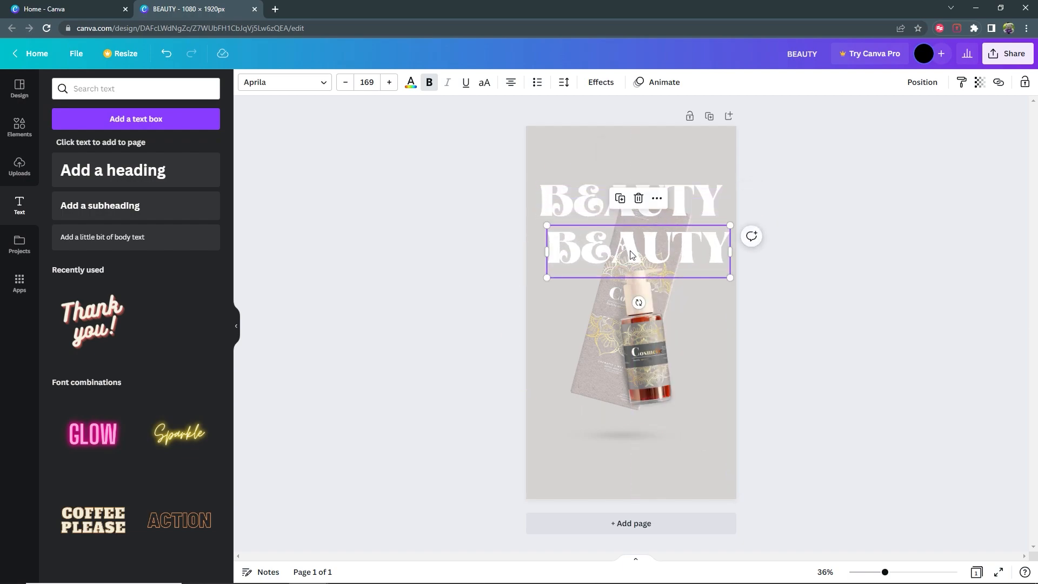
pyautogui.click(601, 81)
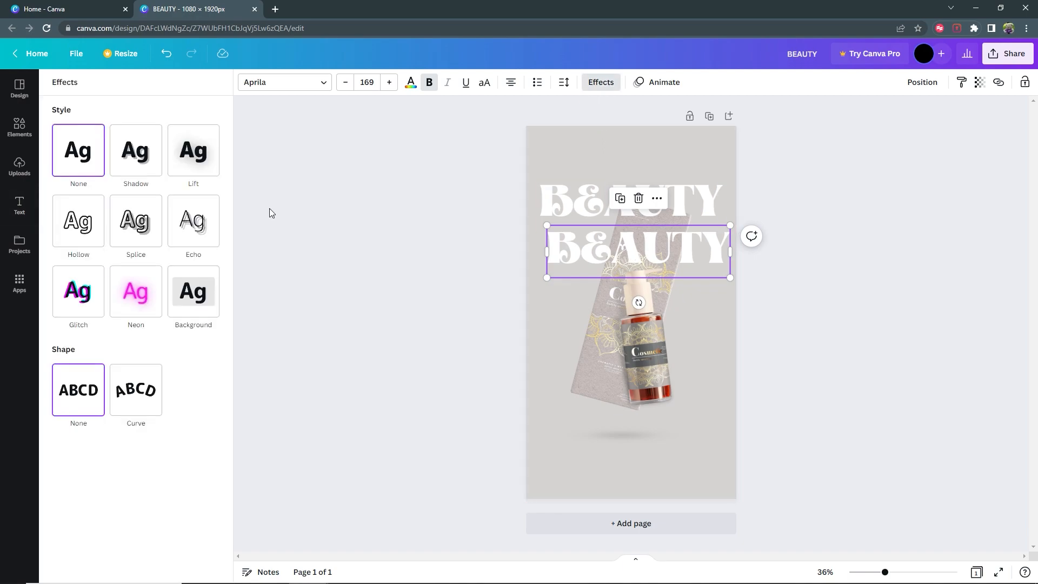
pyautogui.click(76, 237)
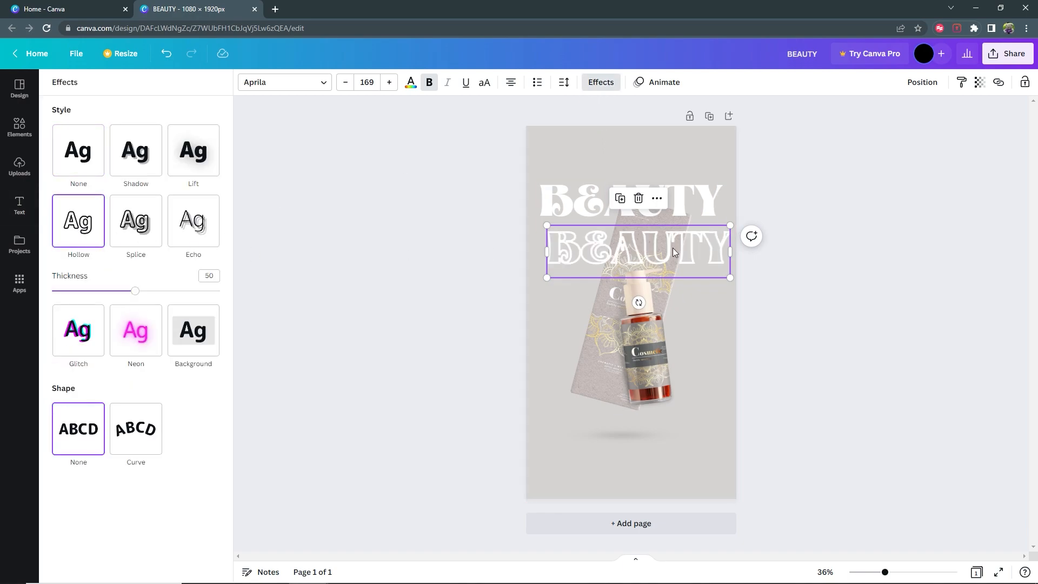
pyautogui.click(877, 231)
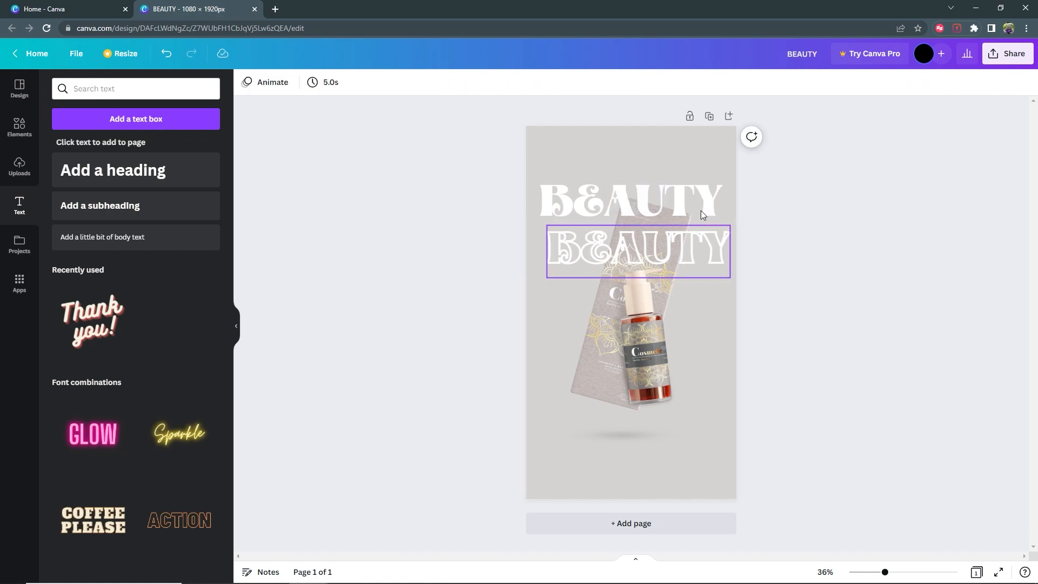
# Step: Send the solid BEAUTY heading behind the box and align the hollow copy exactly over it
pyautogui.click(679, 206)
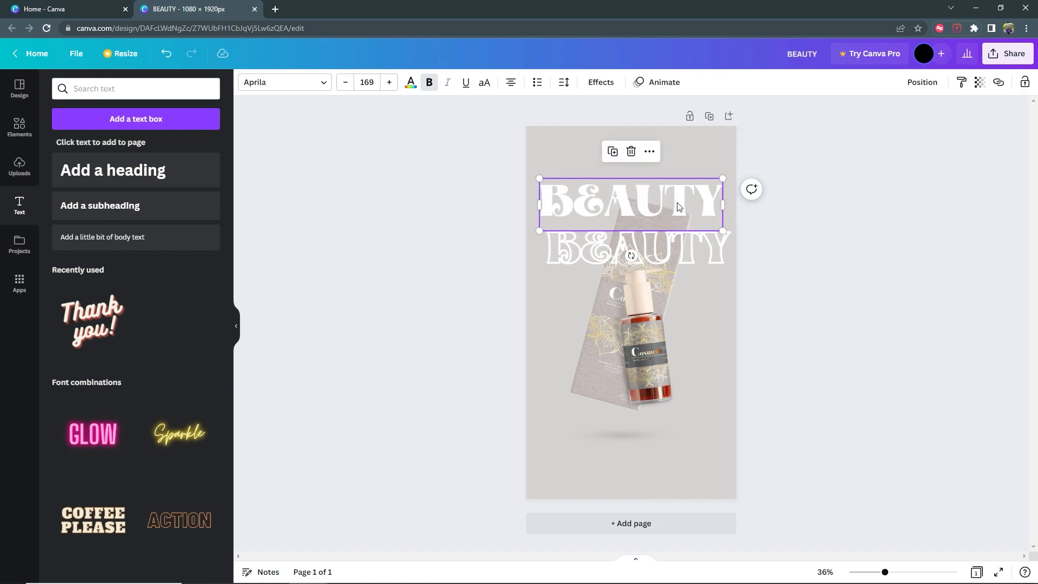
pyautogui.rightClick(679, 206)
pyautogui.click(757, 311)
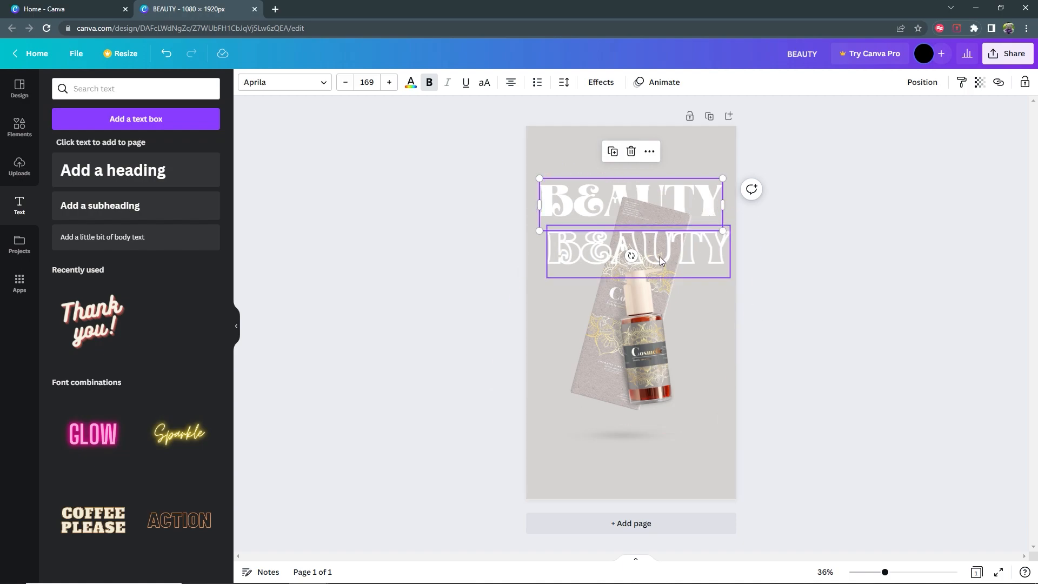
pyautogui.moveTo(654, 256); pyautogui.dragTo(648, 212)
pyautogui.click(853, 294)
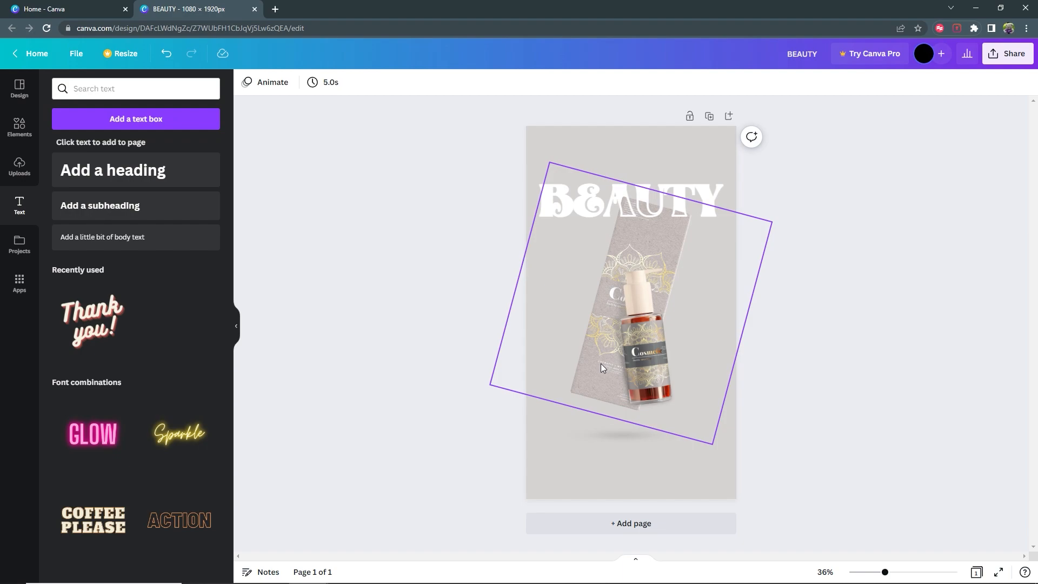
pyautogui.moveTo(601, 364)
pyautogui.mouseDown()
pyautogui.moveTo(642, 334)
pyautogui.moveTo(574, 322)
pyautogui.moveTo(515, 346)
pyautogui.moveTo(637, 373)
pyautogui.moveTo(595, 324)
pyautogui.moveTo(632, 299)
pyautogui.moveTo(600, 304)
pyautogui.moveTo(585, 363)
pyautogui.mouseUp()
pyautogui.hotkey('ctrl', 'z')
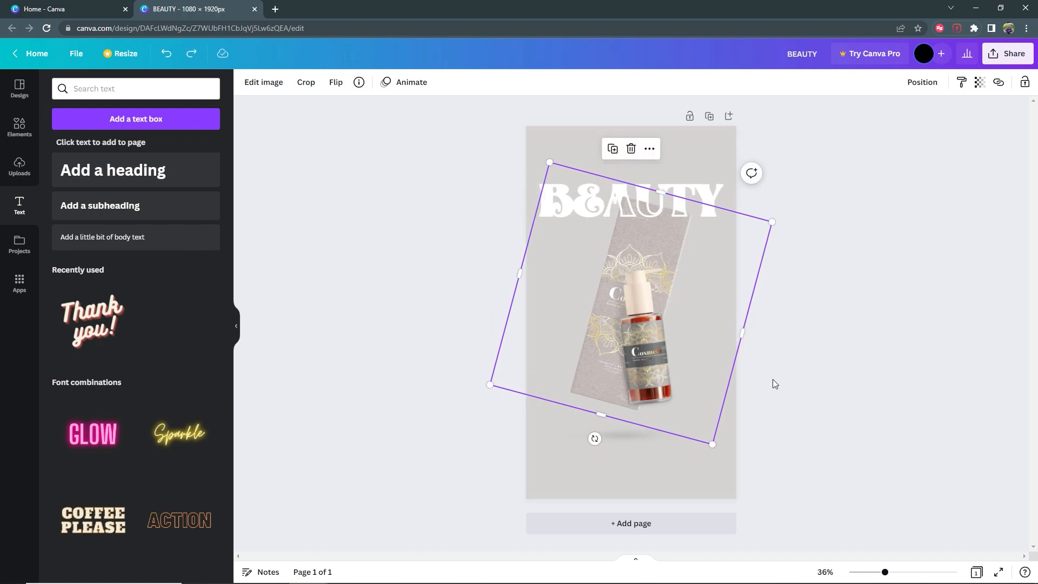
pyautogui.click(835, 309)
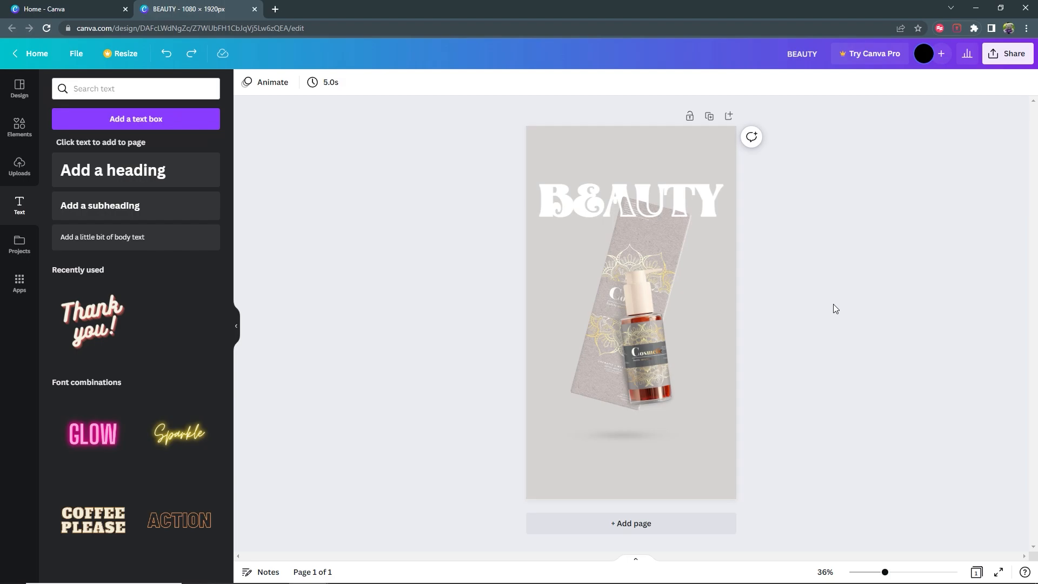
# Step: Add a rounded square shape to the page
pyautogui.click(22, 128)
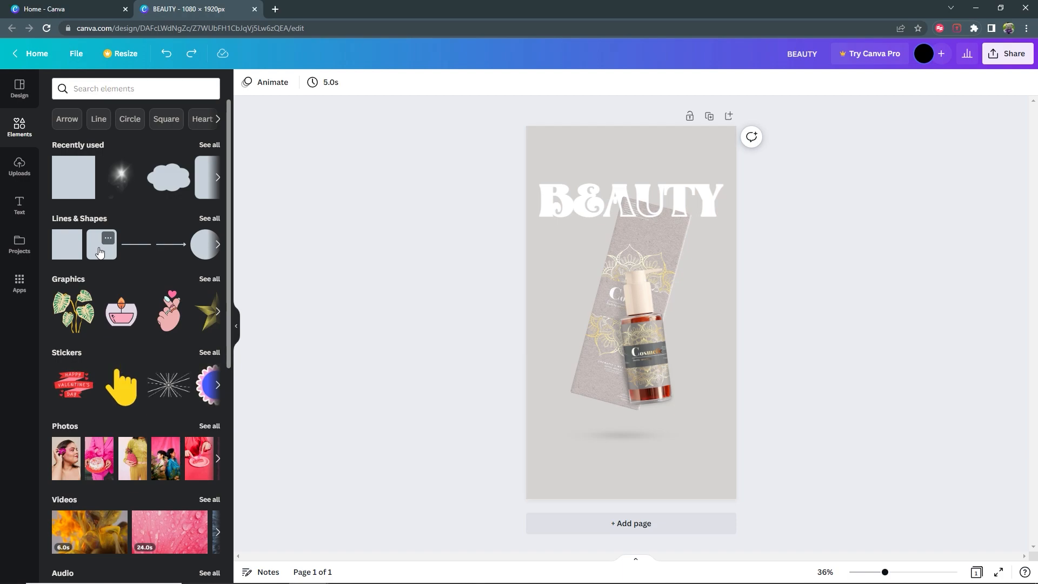
pyautogui.click(100, 252)
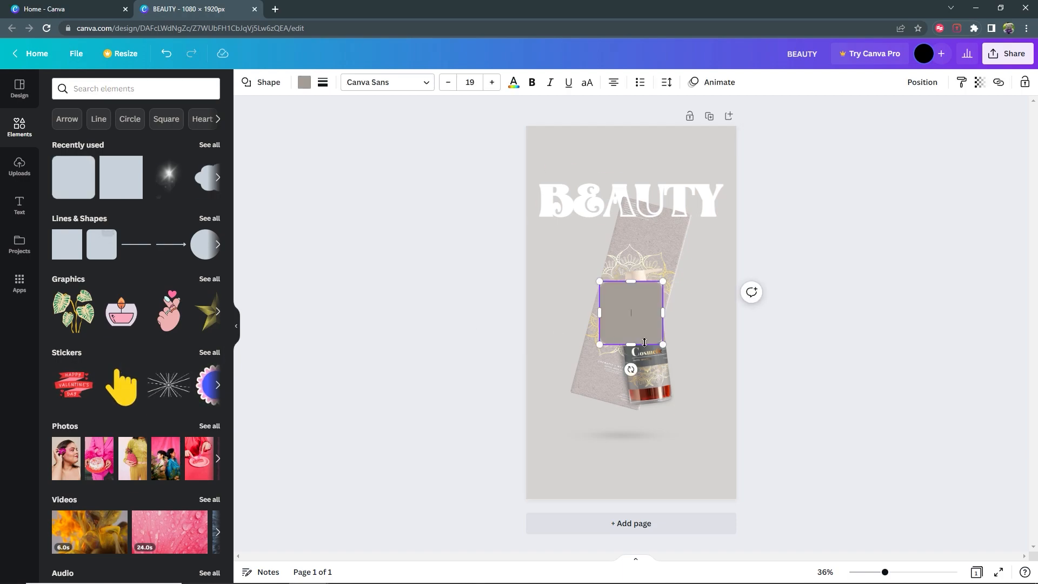
pyautogui.click(431, 292)
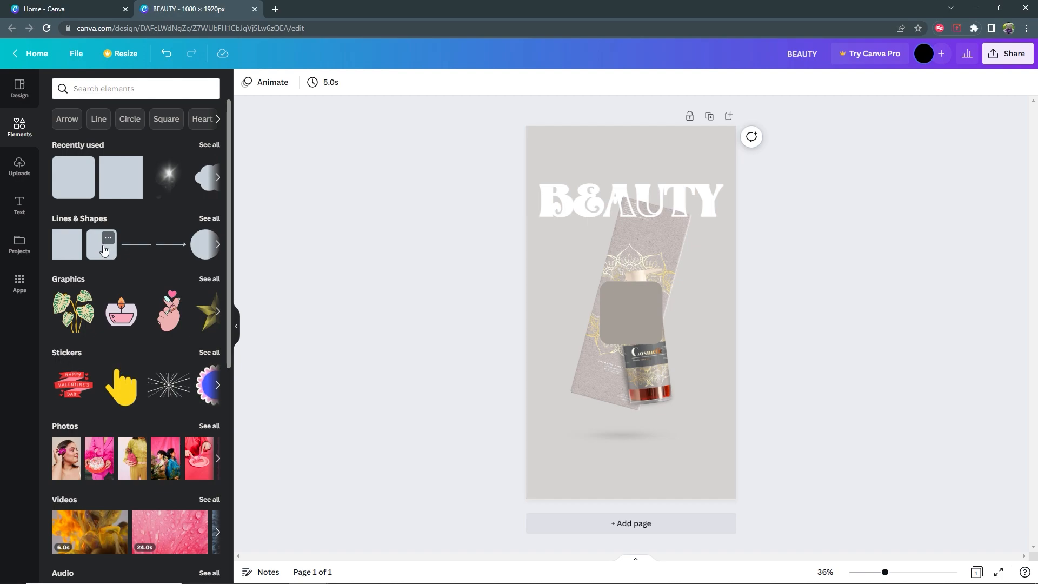
# Step: Move the rounded square below the product shadow, centred near the page's lower edge, and reshape it into a wide, low button
pyautogui.click(638, 320)
pyautogui.moveTo(638, 320); pyautogui.dragTo(632, 466)
pyautogui.moveTo(627, 425); pyautogui.dragTo(631, 478)
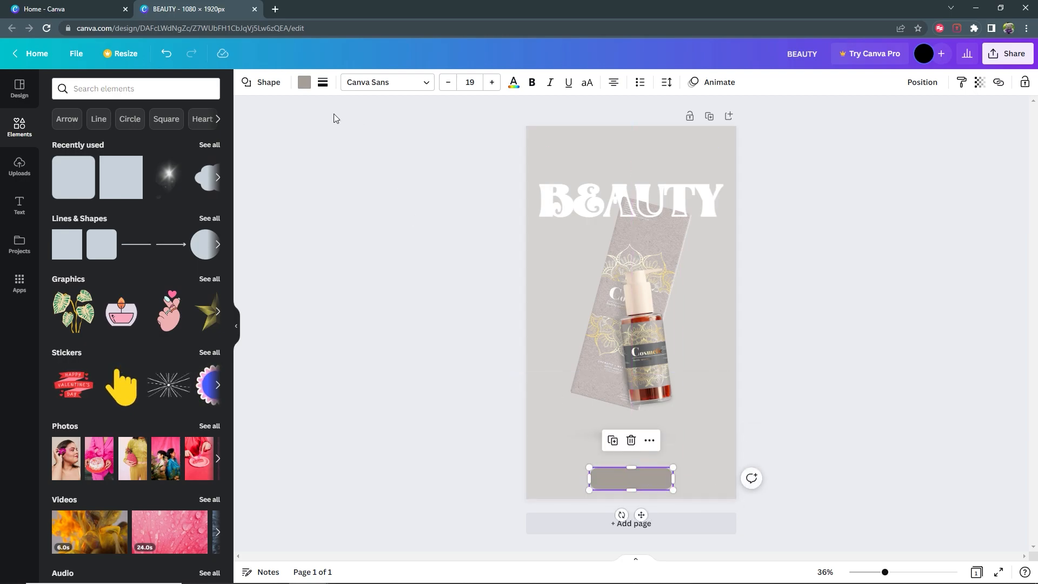
# Step: Try the taupe colour from the bottle photo's palette on the rounded button shape
pyautogui.click(304, 83)
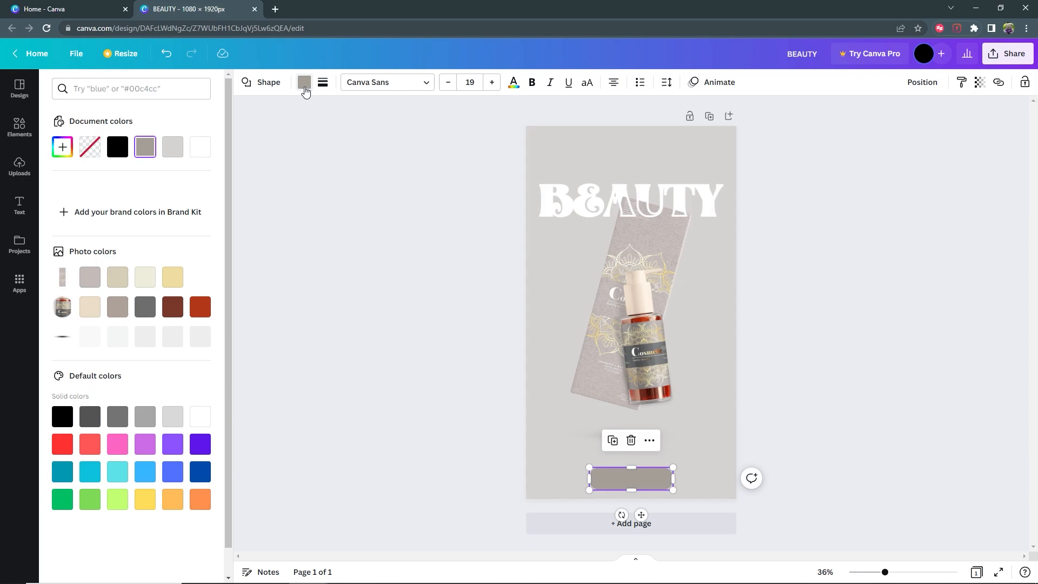
pyautogui.click(118, 306)
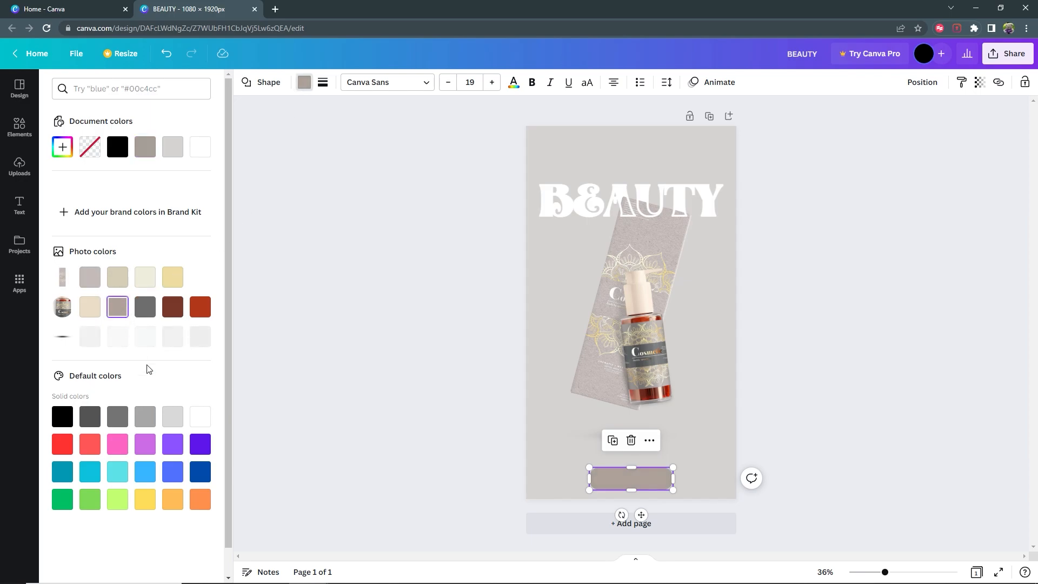
pyautogui.click(387, 412)
pyautogui.click(387, 413)
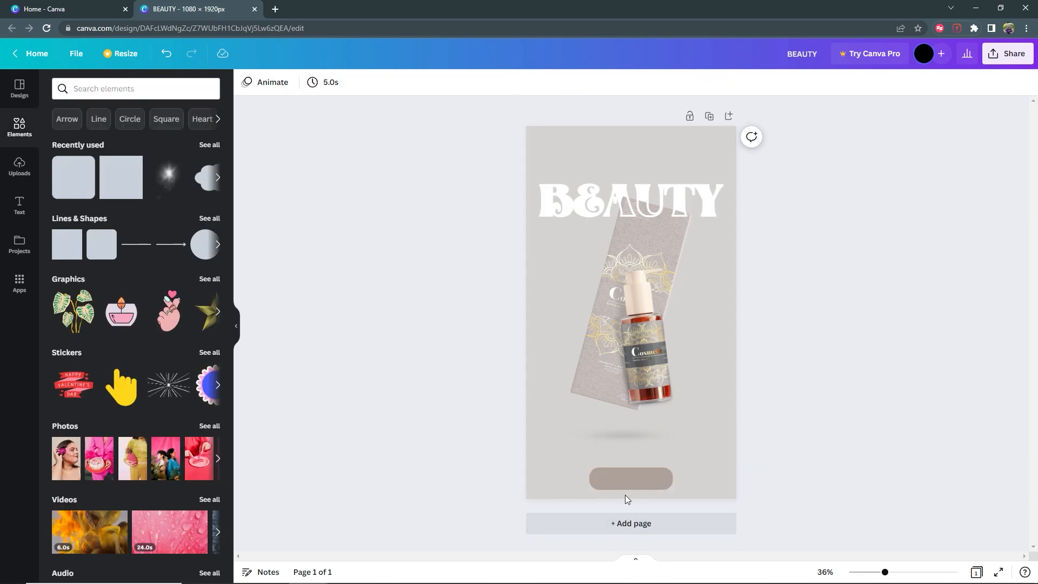
# Step: Fill the rounded button shape with the custom colour #807171 and nudge it slightly up, keeping it centred
pyautogui.click(635, 481)
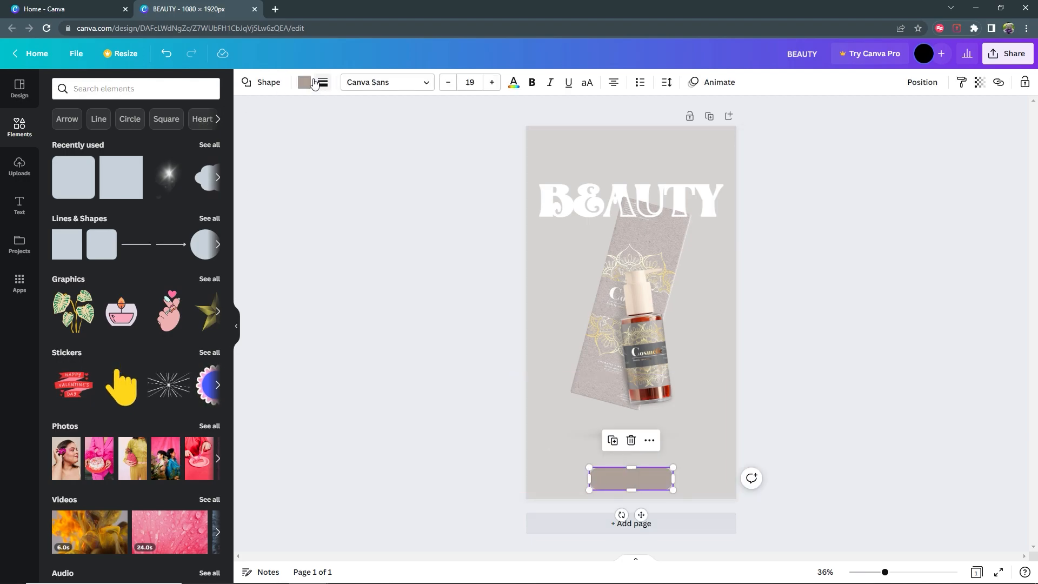
pyautogui.click(314, 84)
pyautogui.click(170, 308)
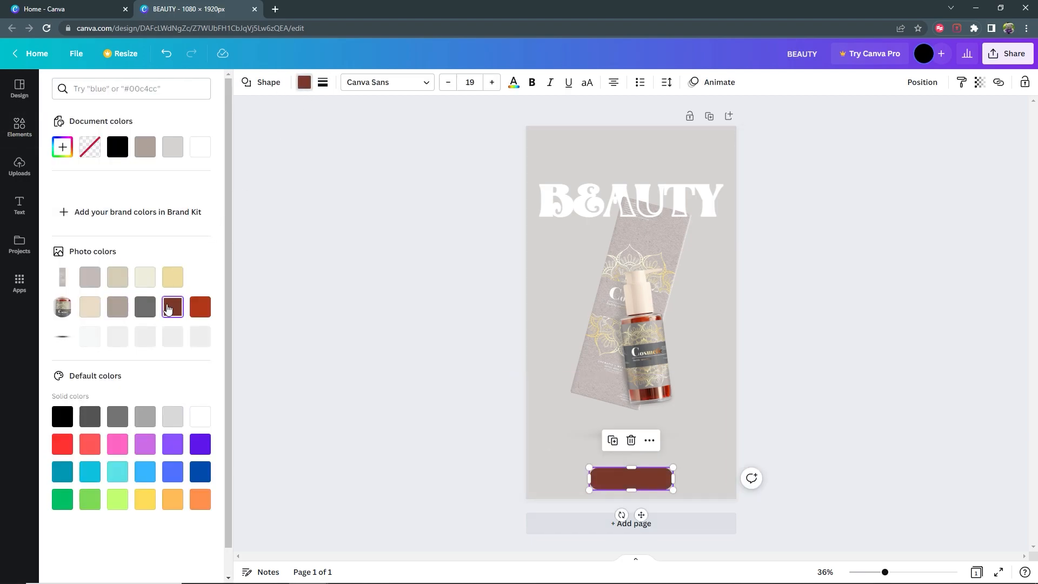
pyautogui.click(145, 307)
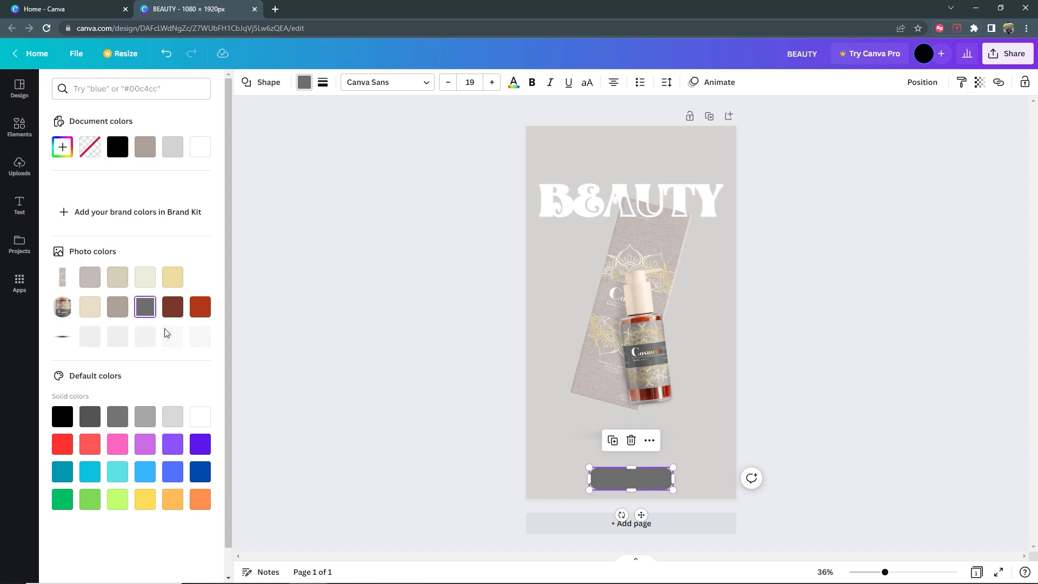
pyautogui.click(62, 146)
pyautogui.moveTo(64, 205); pyautogui.dragTo(74, 202)
pyautogui.moveTo(77, 204); pyautogui.dragTo(78, 201)
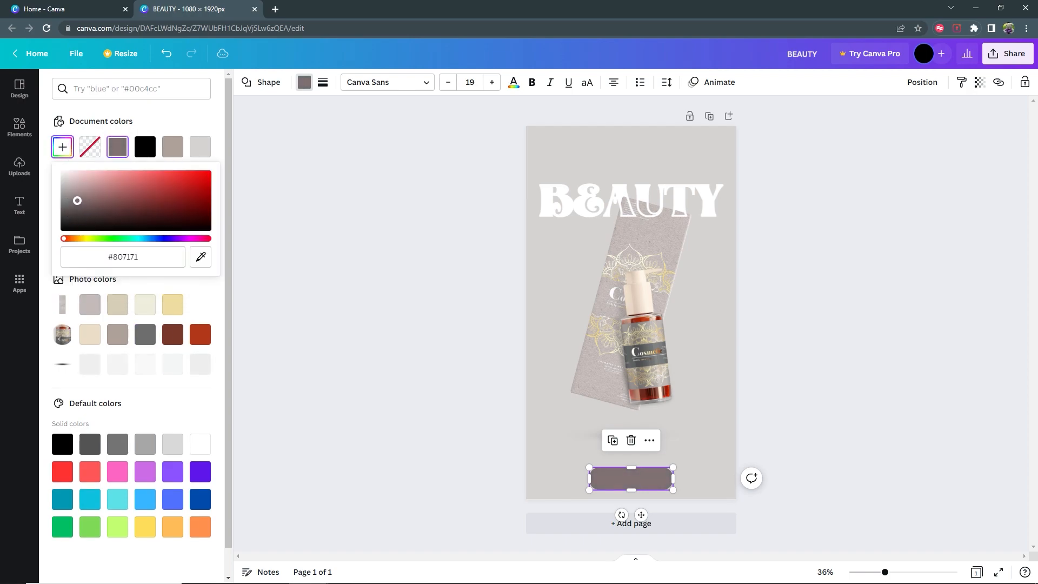
pyautogui.click(369, 354)
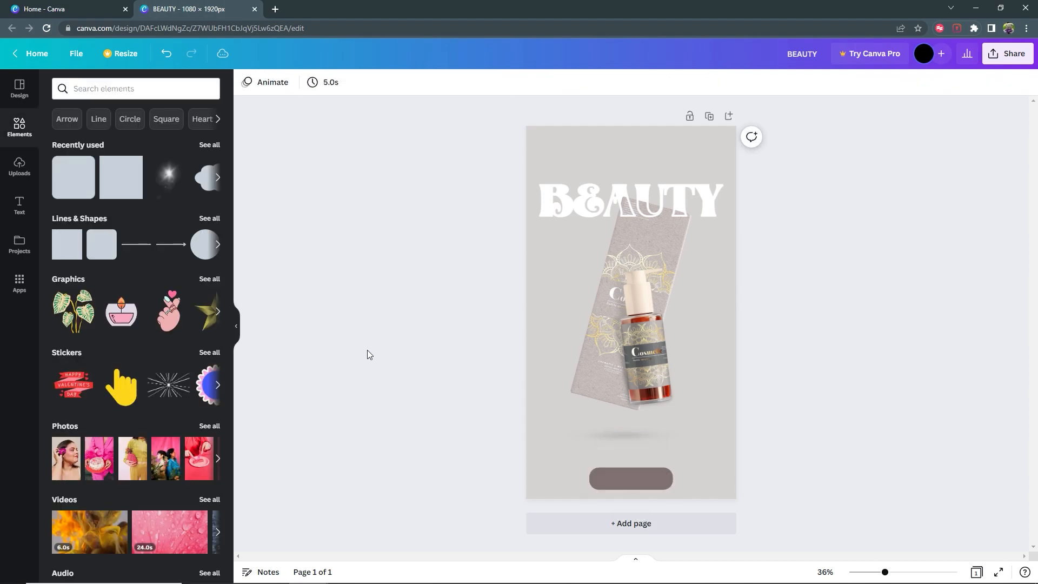
pyautogui.moveTo(636, 478); pyautogui.dragTo(636, 473)
# Step: Add a subheading to the page that reads "Shop Now"
pyautogui.click(21, 200)
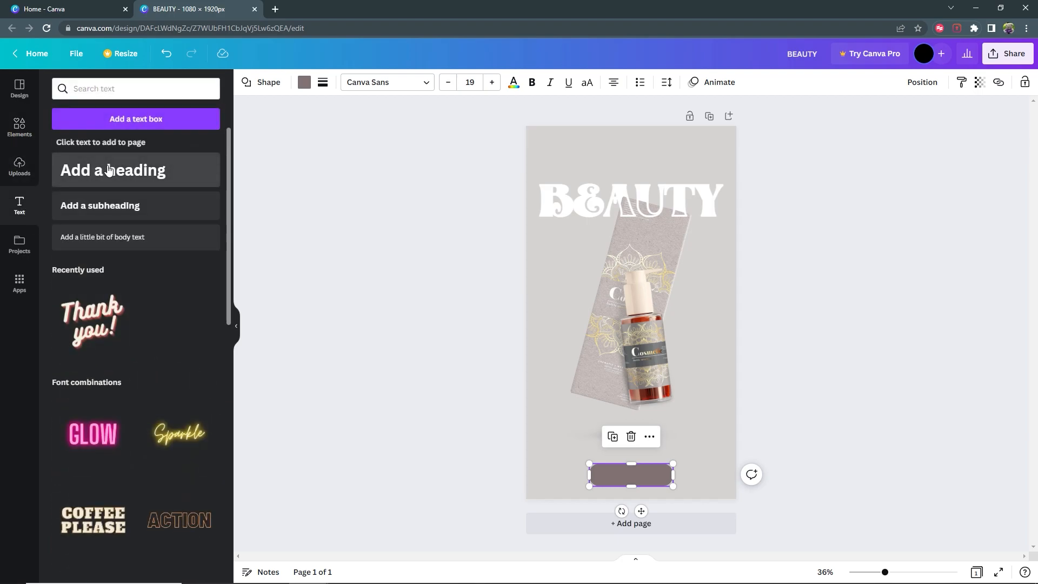
pyautogui.click(115, 214)
pyautogui.write('S')
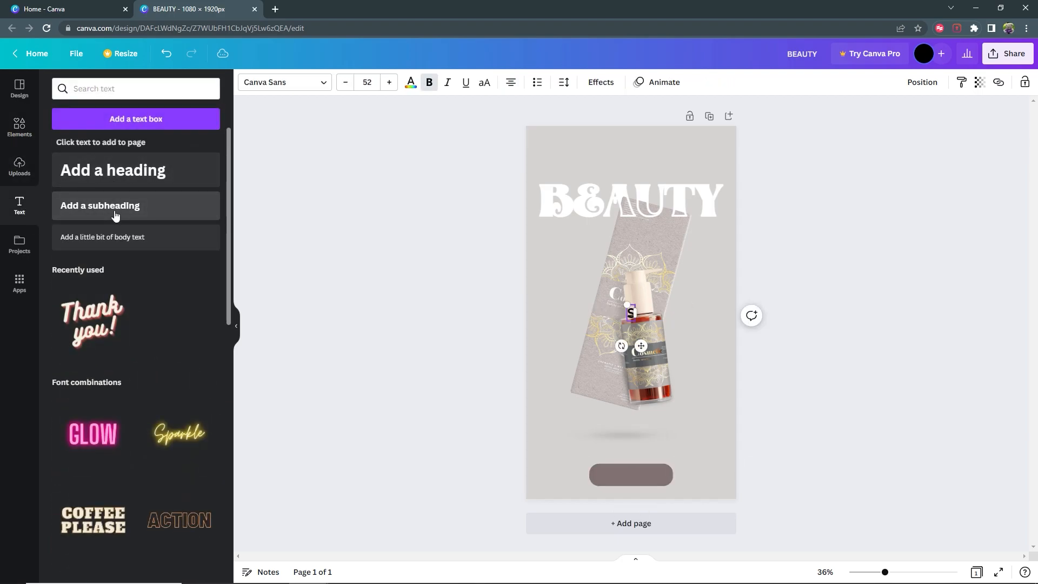
pyautogui.write('hop NOw')
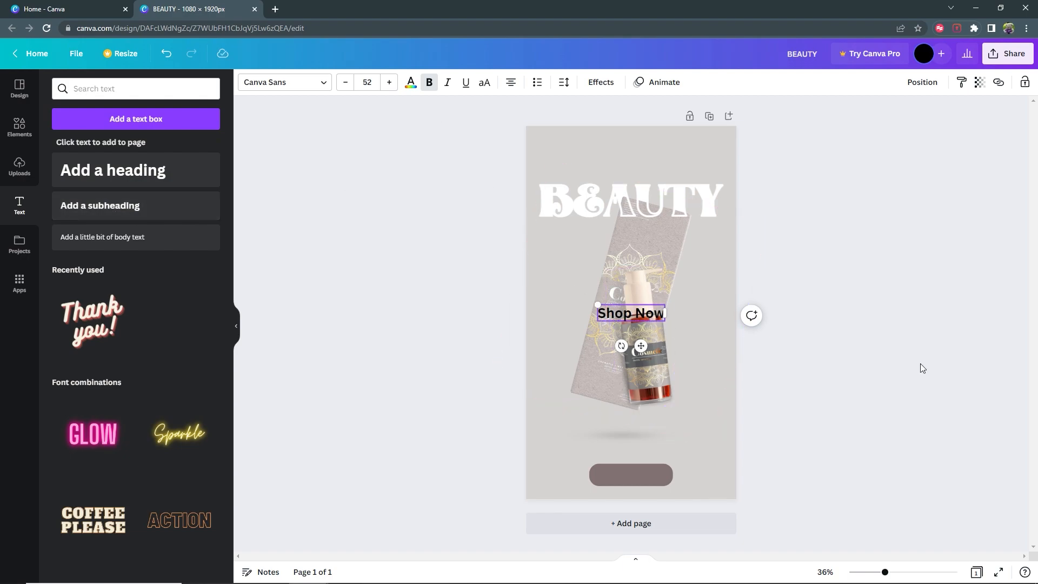
pyautogui.click(920, 364)
# Step: Centre the "Shop Now" text on the rounded button and colour it white
pyautogui.moveTo(622, 313); pyautogui.dragTo(620, 484)
pyautogui.moveTo(885, 572); pyautogui.dragTo(900, 573)
pyautogui.scroll(-3, 900, 466)
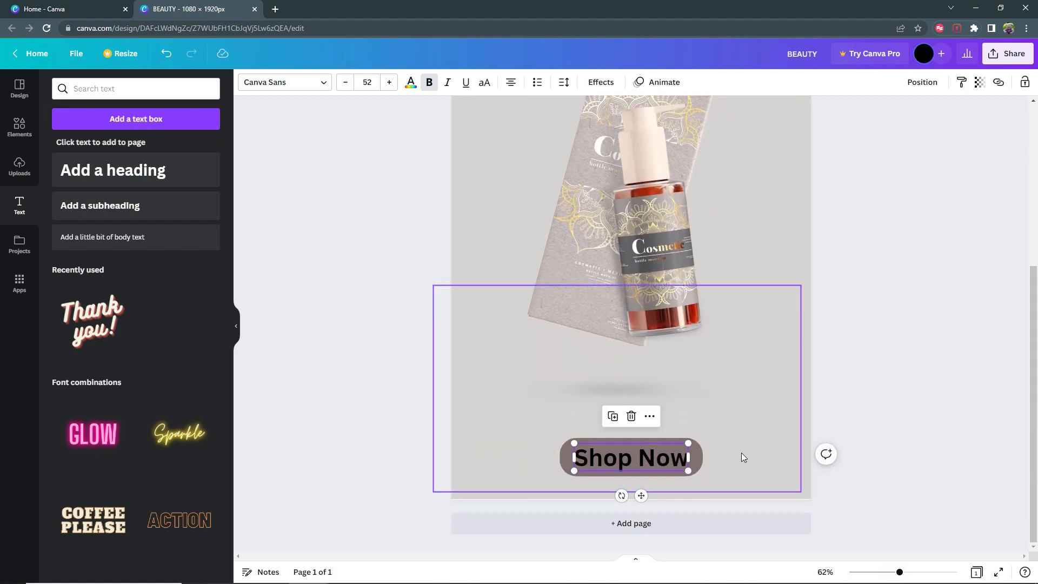
pyautogui.click(410, 83)
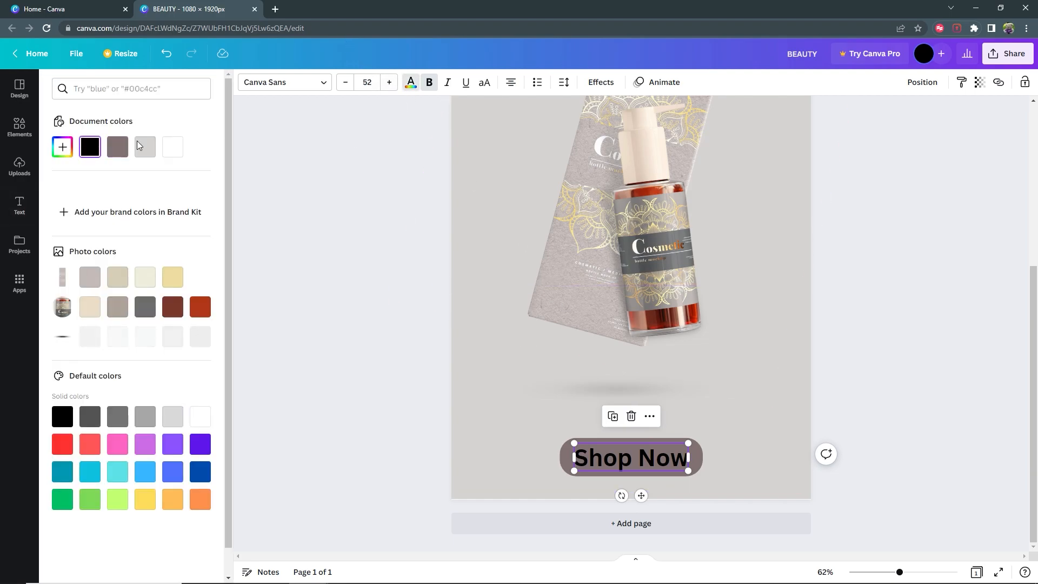
pyautogui.click(172, 147)
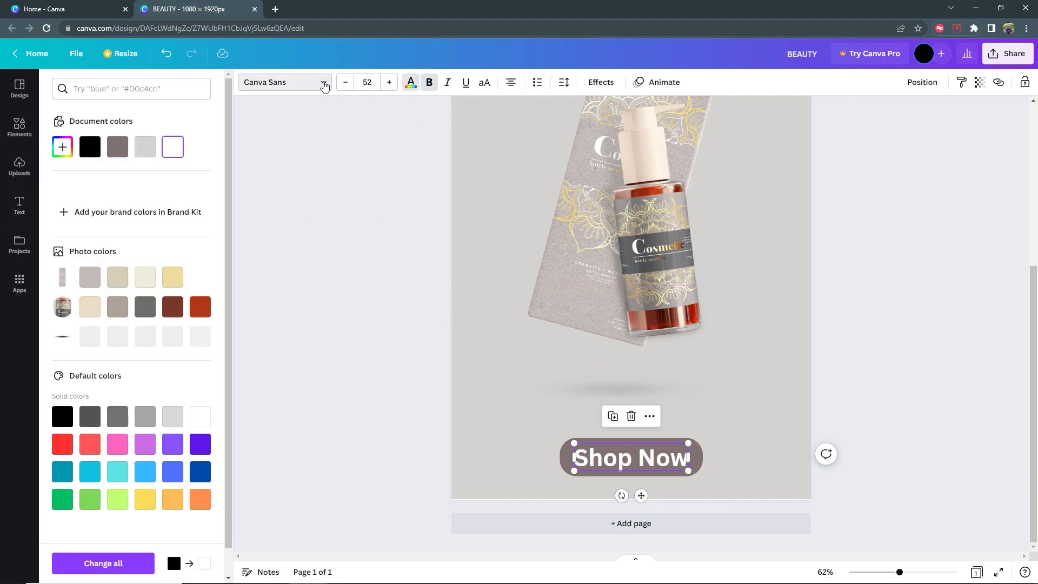
# Step: Change the "Shop Now" text's font to Alegreya and set its letter spacing to 77
pyautogui.click(319, 83)
pyautogui.click(83, 284)
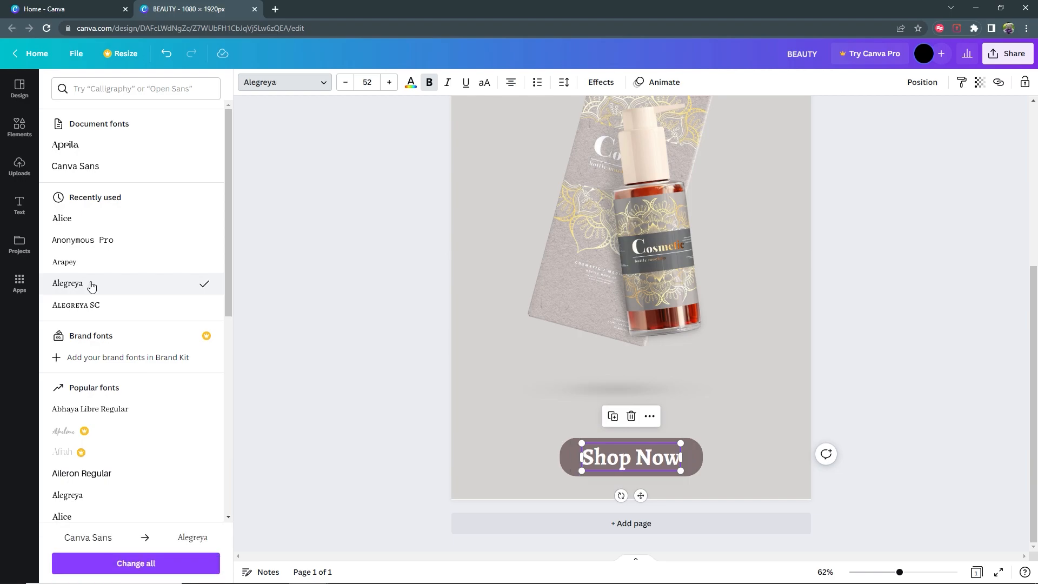
pyautogui.click(566, 88)
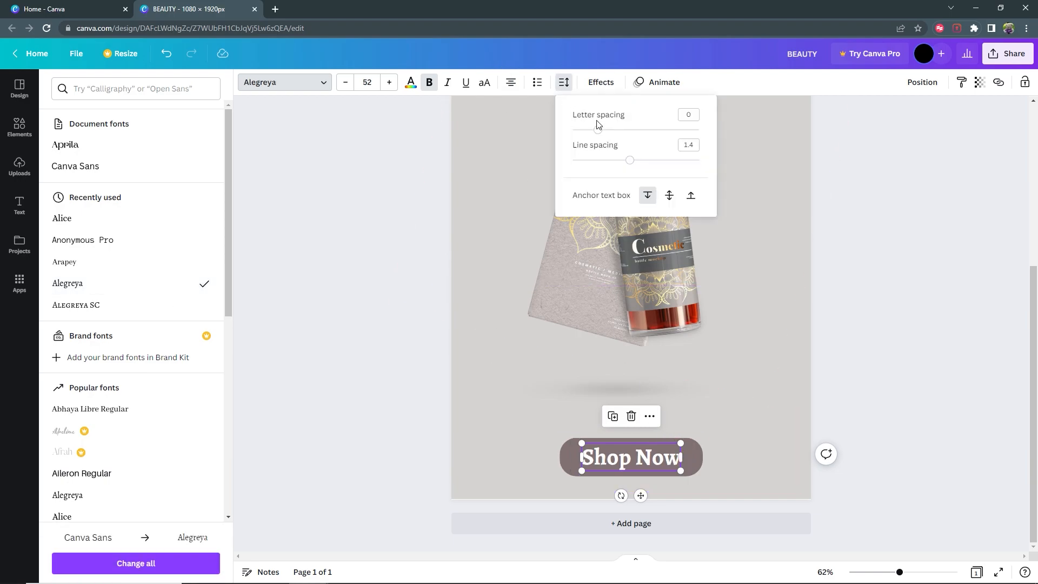
pyautogui.moveTo(600, 131); pyautogui.dragTo(608, 130)
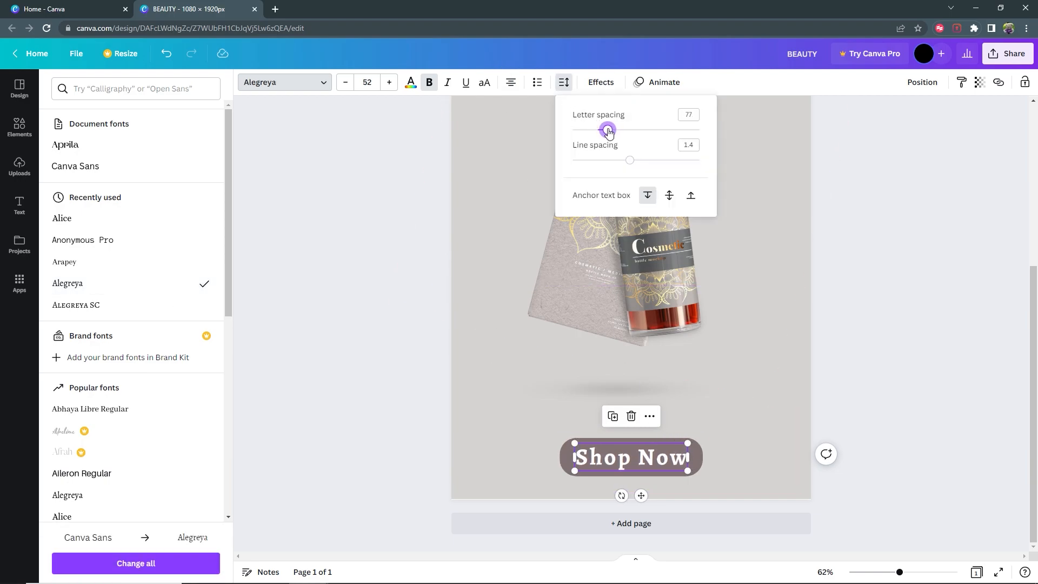
pyautogui.click(347, 287)
pyautogui.click(347, 287)
pyautogui.click(347, 287)
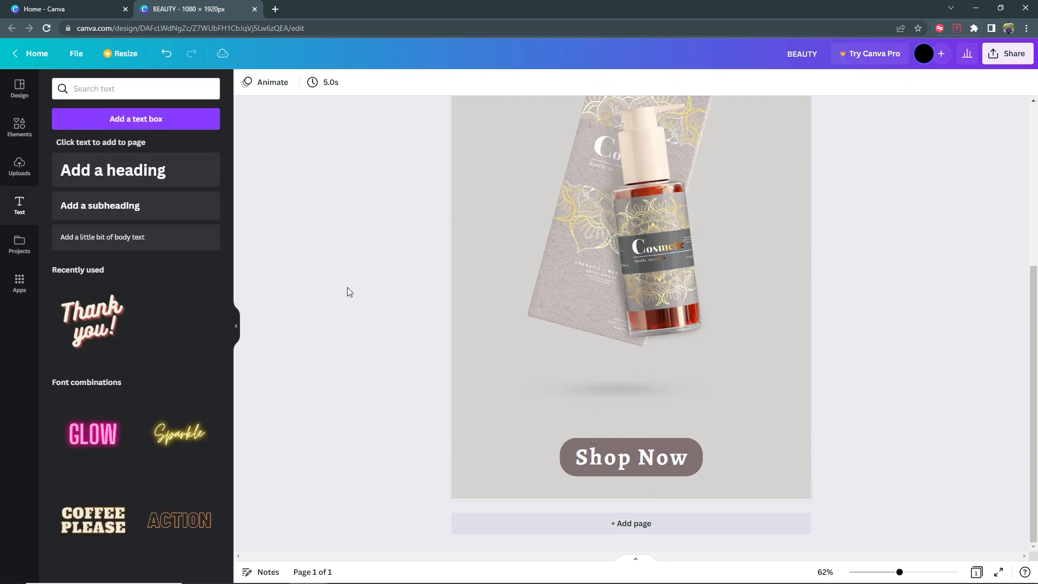
pyautogui.scroll(-3, 376, 318)
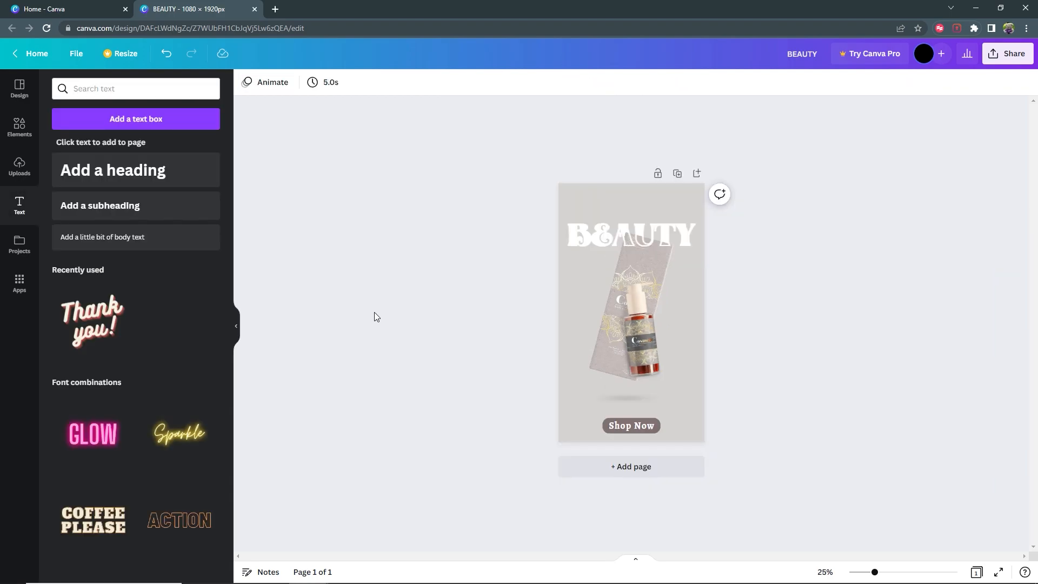
pyautogui.scroll(1, 748, 452)
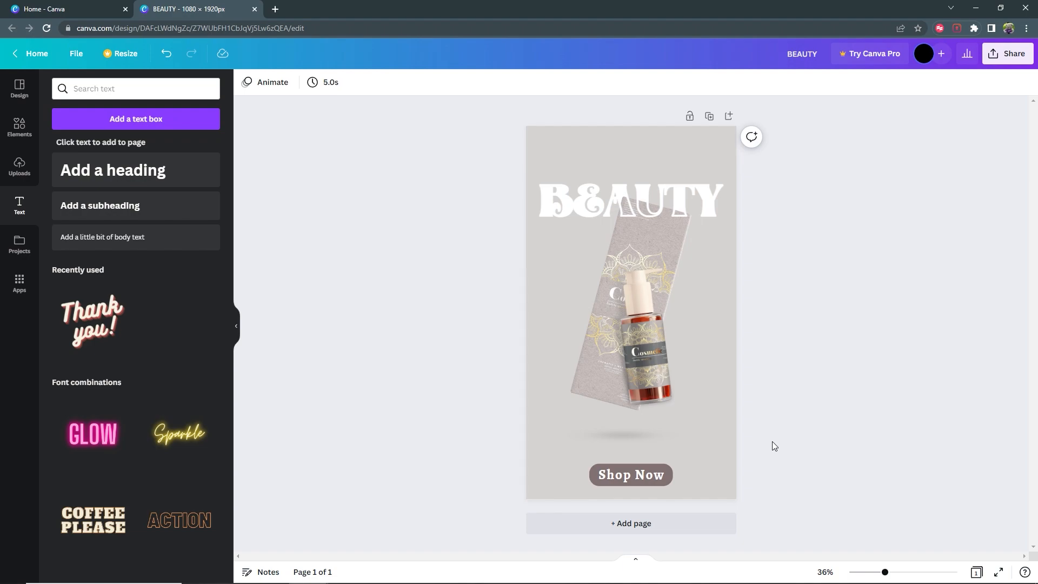